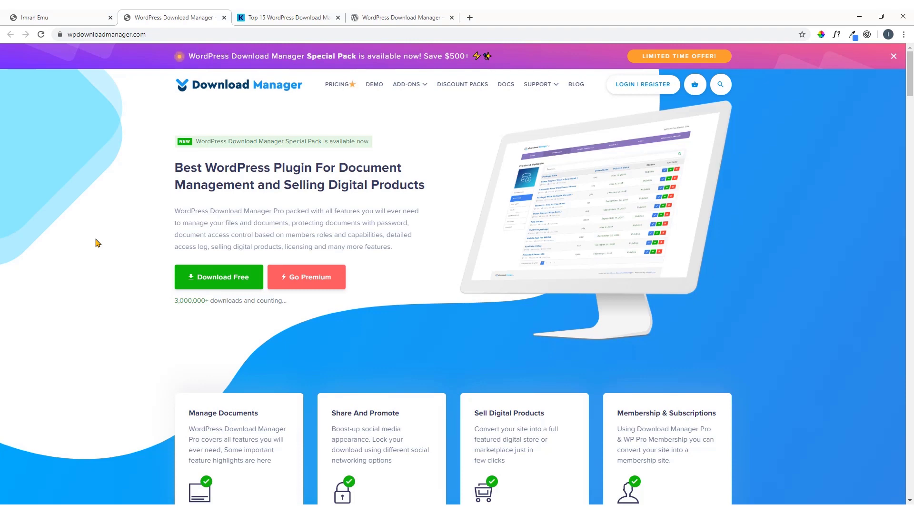
Step: Download the free Download Manager plugin package and show download-manager.zip in its folder
scroll(96, 243, "down", 1)
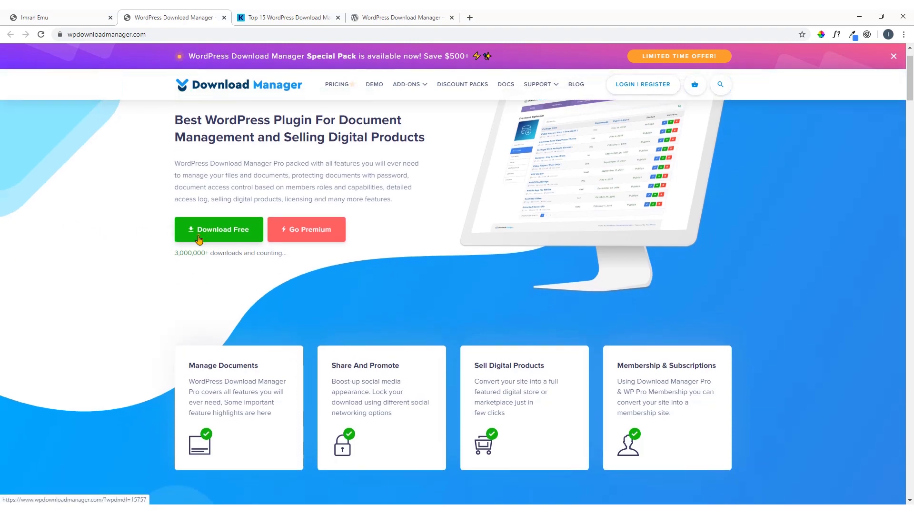
scroll(169, 244, "up", 1)
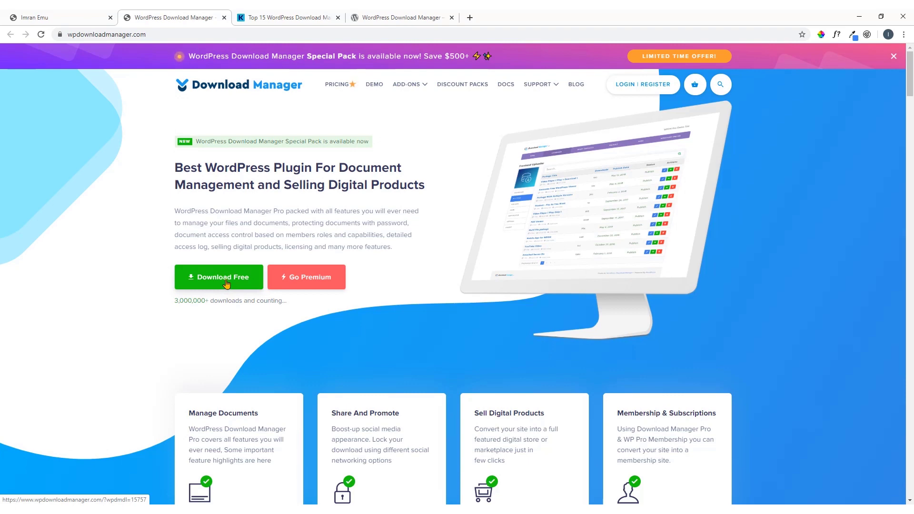
left_click(226, 283)
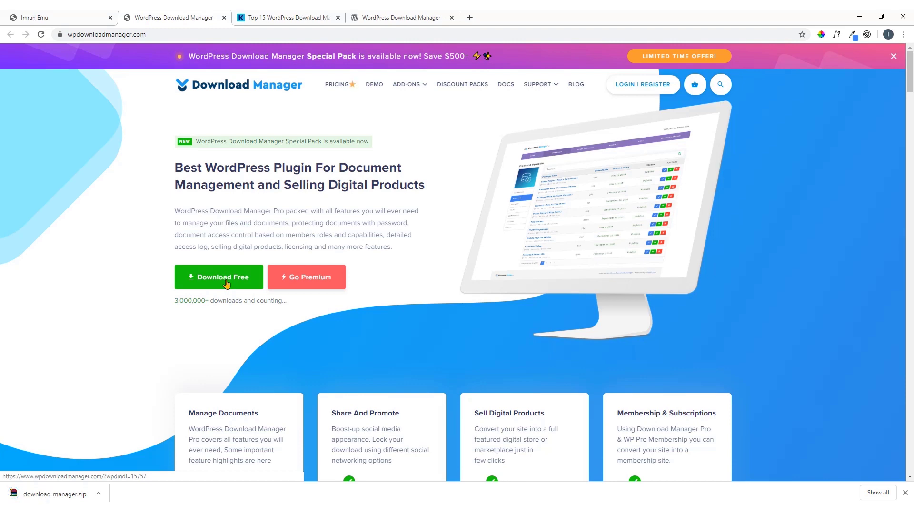
left_click(100, 495)
left_click(131, 462)
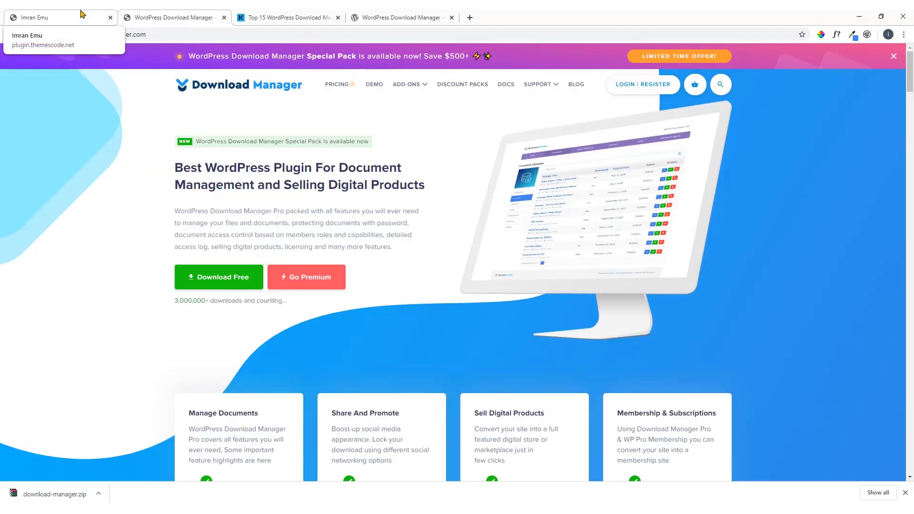
Step: Switch to the WordPress site, enter its admin dashboard and open the page for adding new plugins
left_click(81, 15)
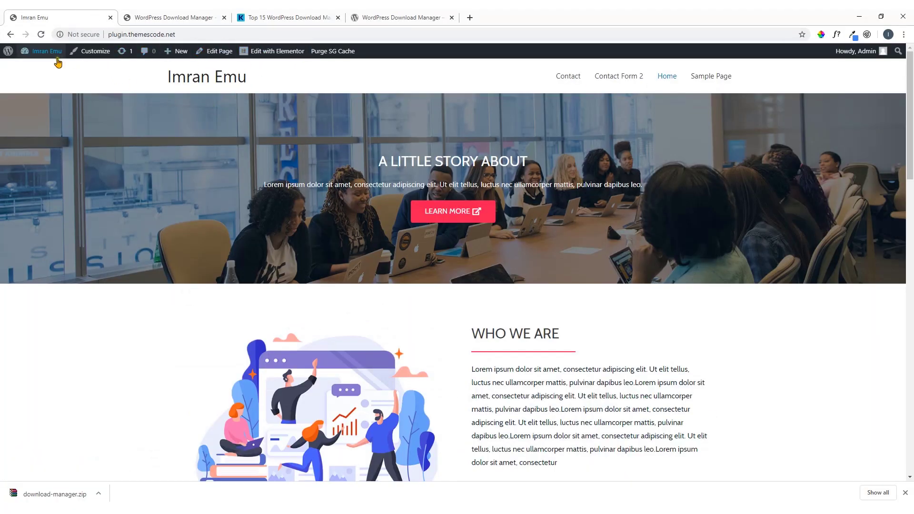
mouse_move(48, 52)
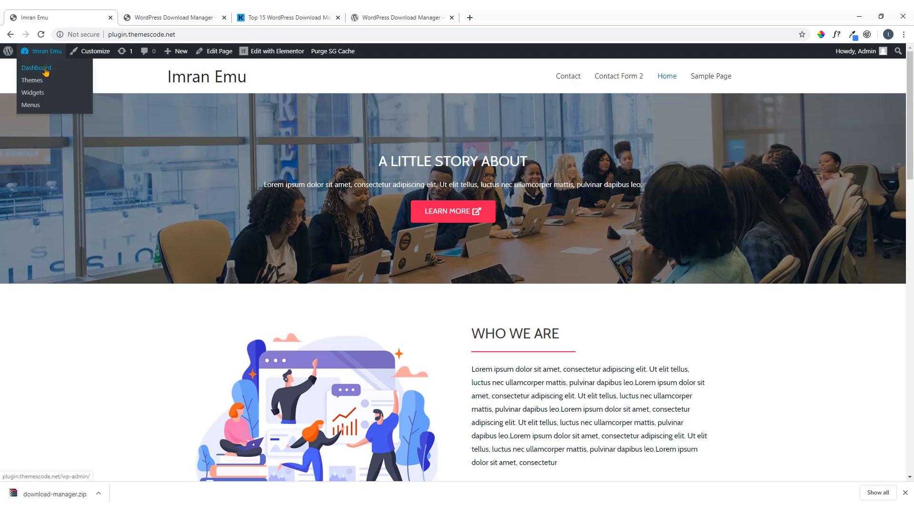
left_click(46, 69)
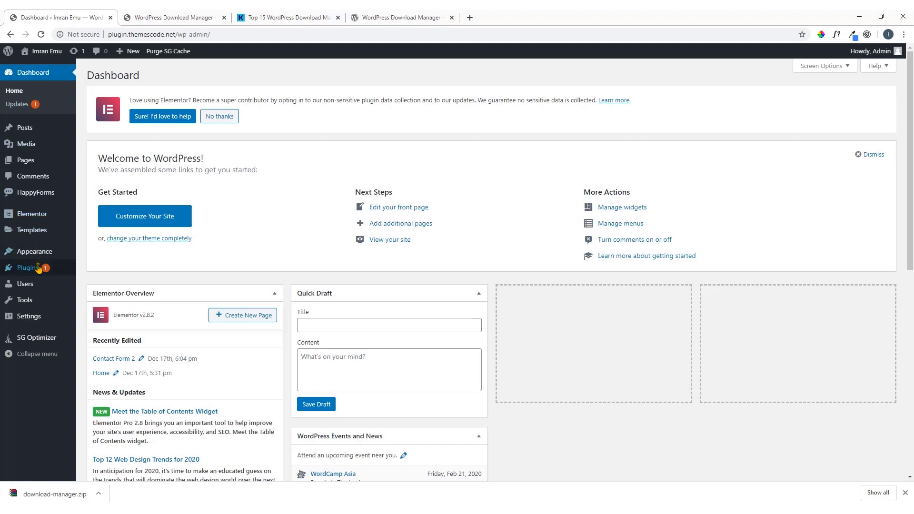
mouse_move(34, 294)
mouse_move(30, 272)
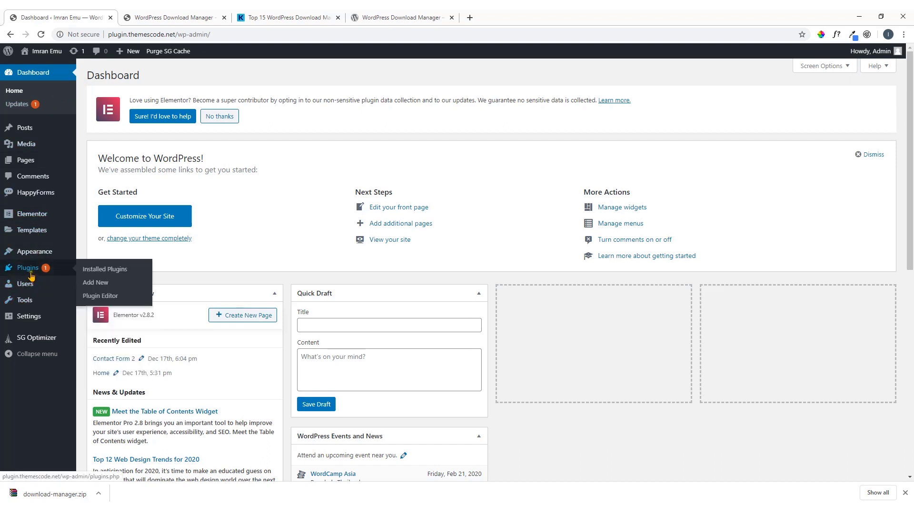
left_click(101, 285)
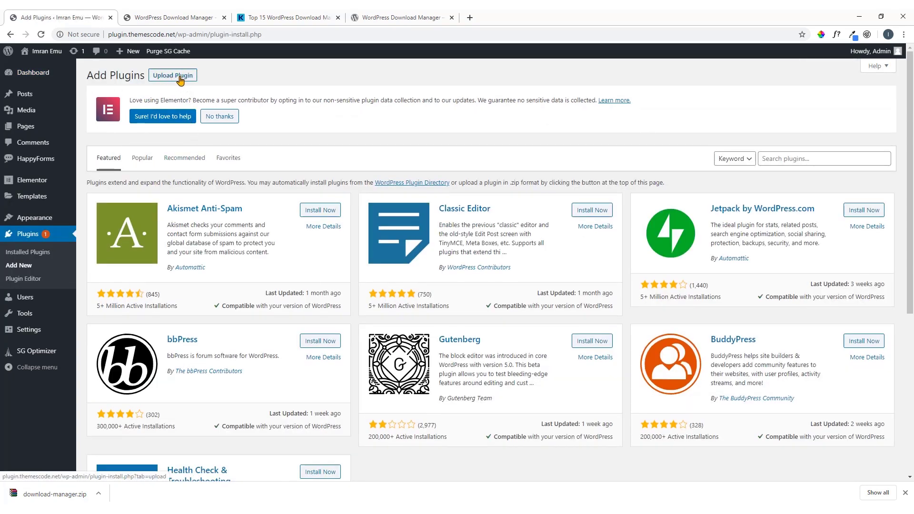
Step: Install the plugin by uploading download-manager.zip from the Downloads folder, and activate it
left_click(178, 80)
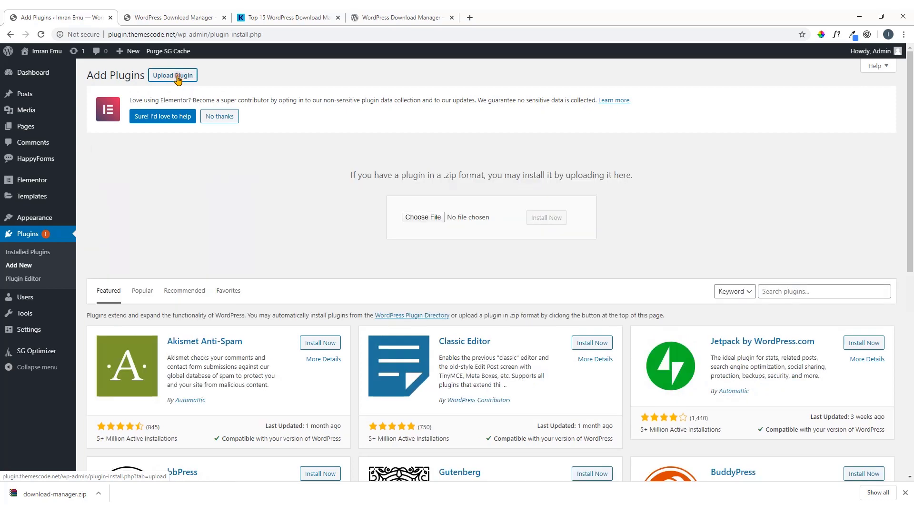
left_click(100, 494)
left_click(123, 460)
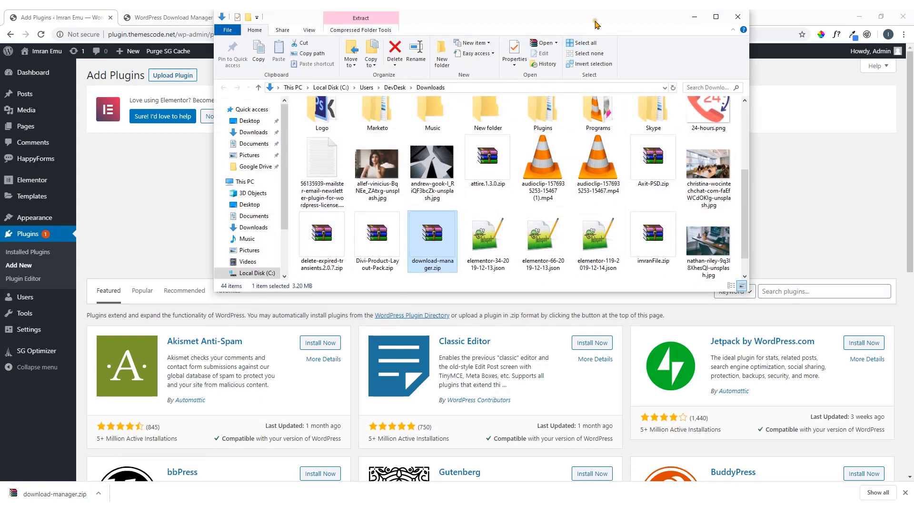
left_click_drag(595, 24, 730, 268)
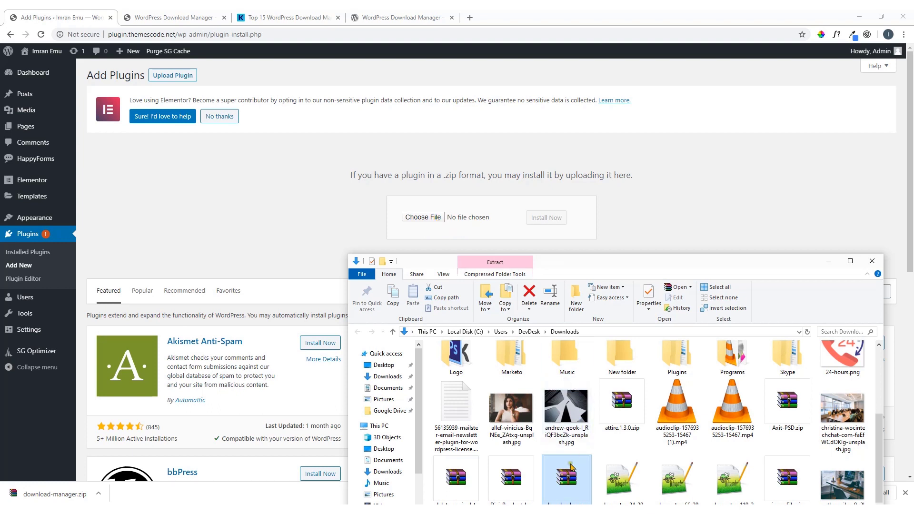
left_click_drag(567, 480, 424, 214)
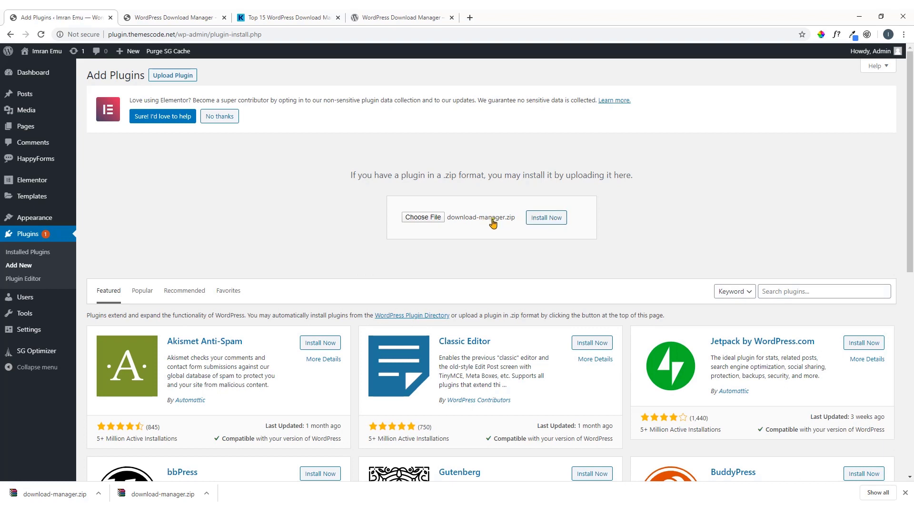
left_click(543, 221)
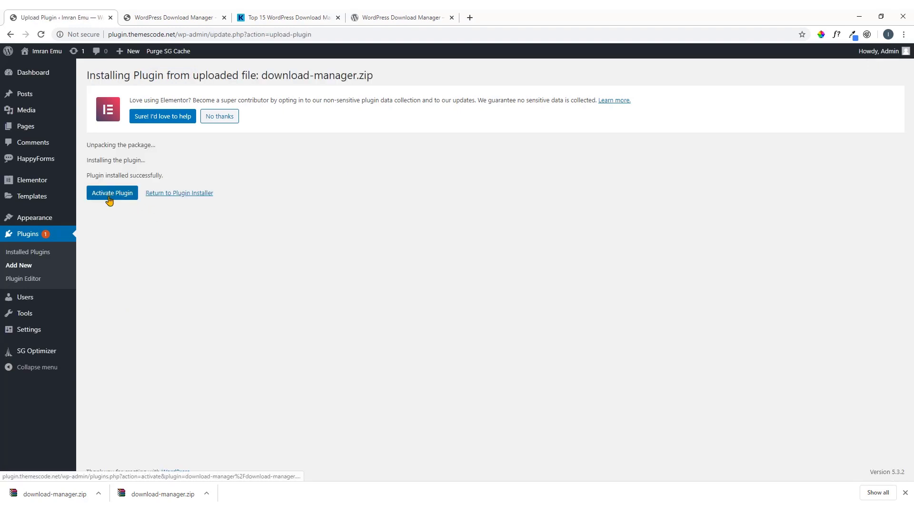
left_click(111, 199)
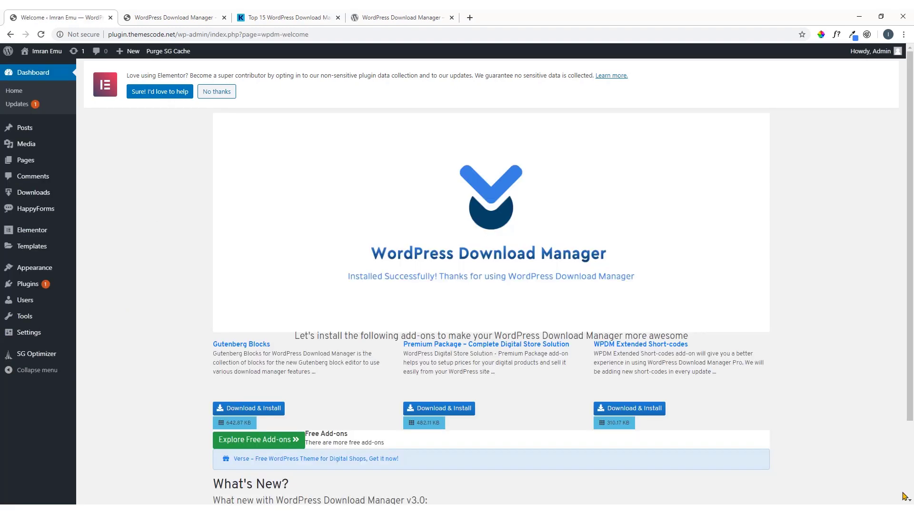
Step: Create a new download file titled "WooCommerce PDF Tutorial" and fill its description with Lorem ipsum paragraphs
mouse_move(37, 197)
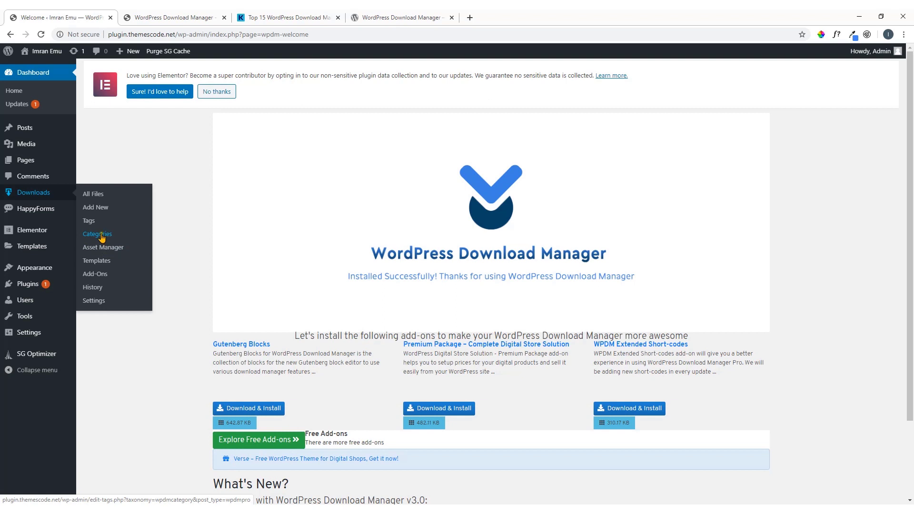
left_click(95, 201)
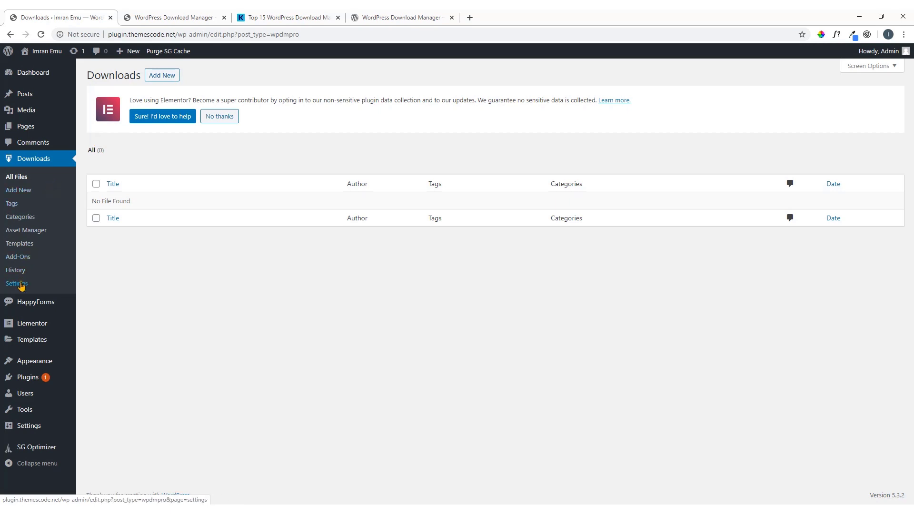
left_click(18, 193)
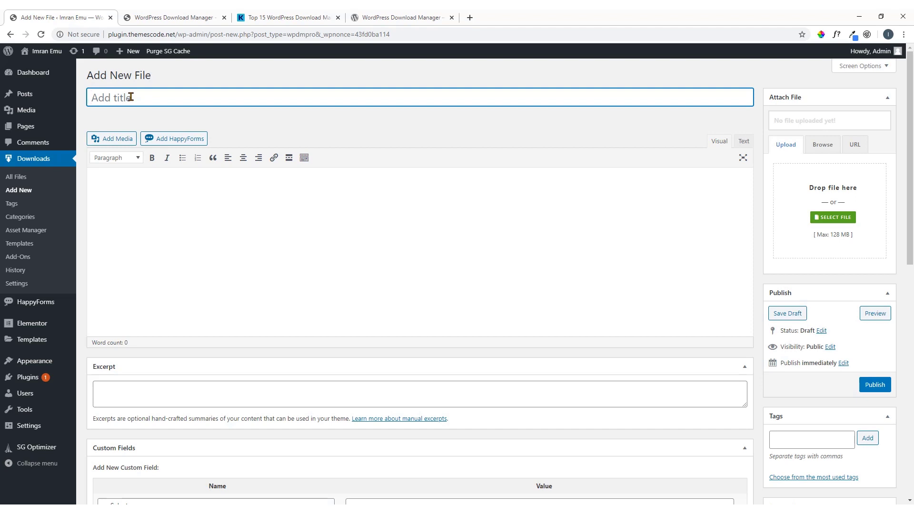
type("WooCommerce PDF")
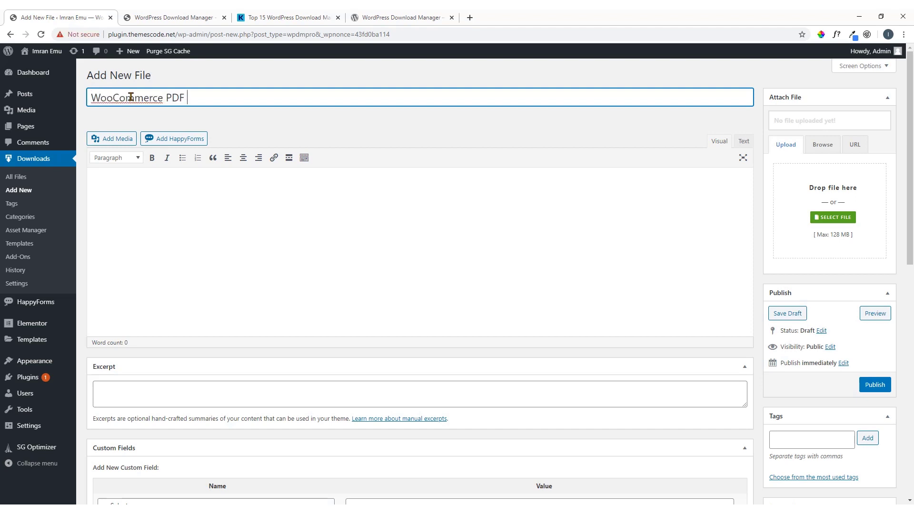
type(" Tutorial")
left_click(207, 227)
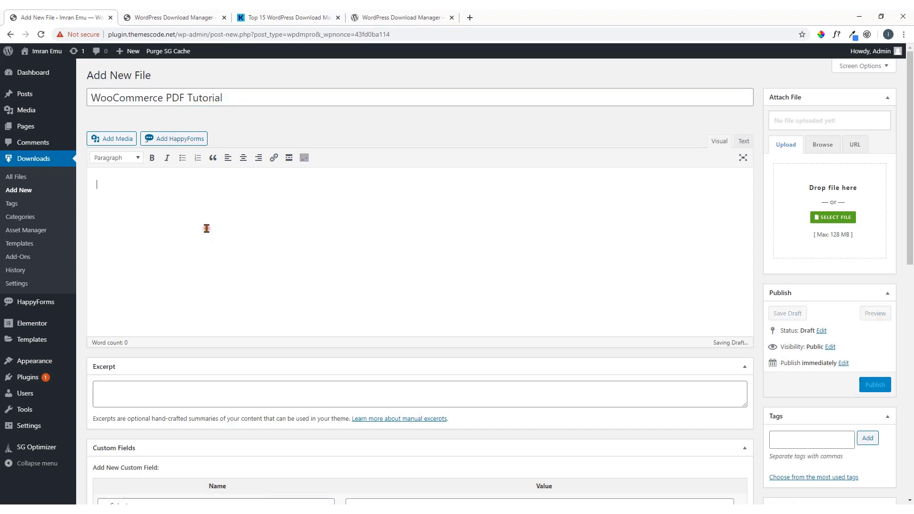
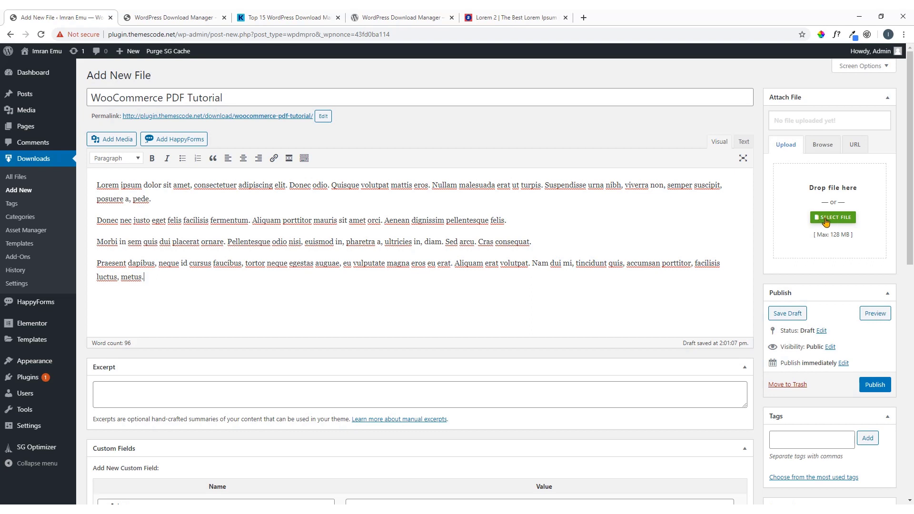
Step: Examine the server-browsing and URL options for attaching a file, and view dropbox.com as a possible file host
left_click(822, 147)
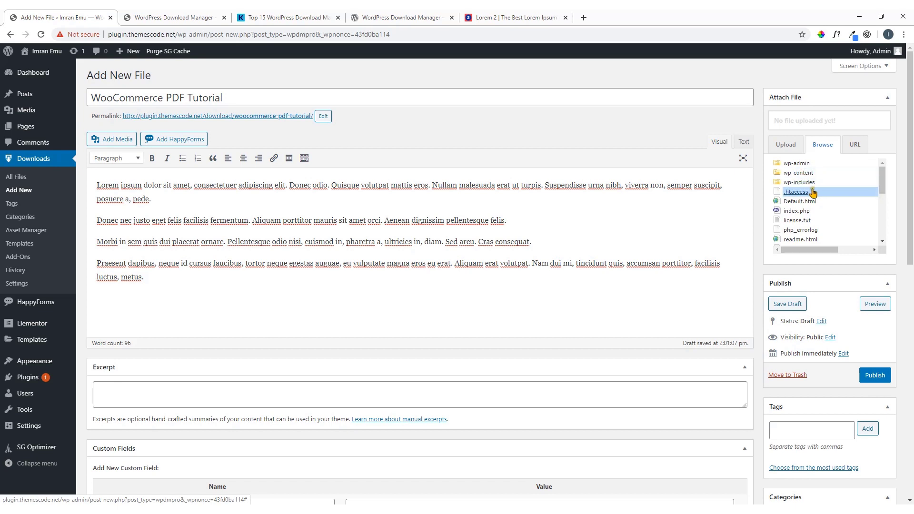
left_click(855, 147)
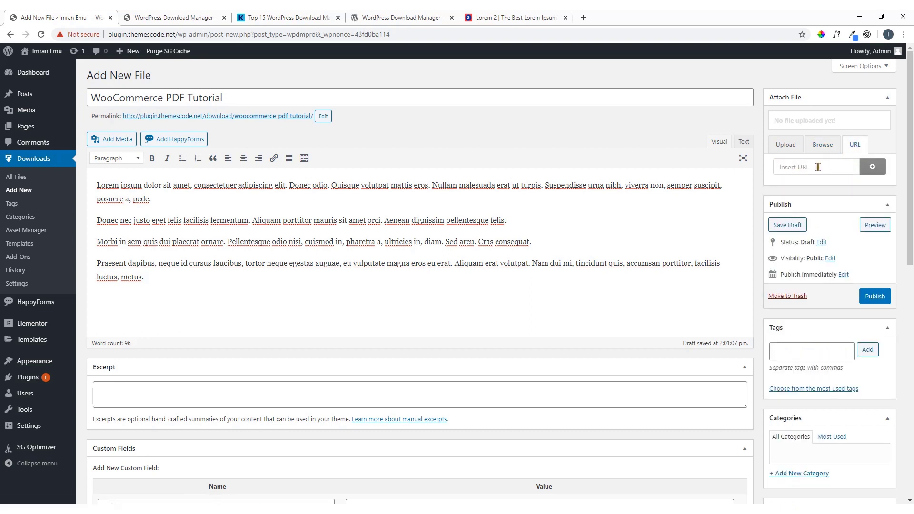
left_click(584, 18)
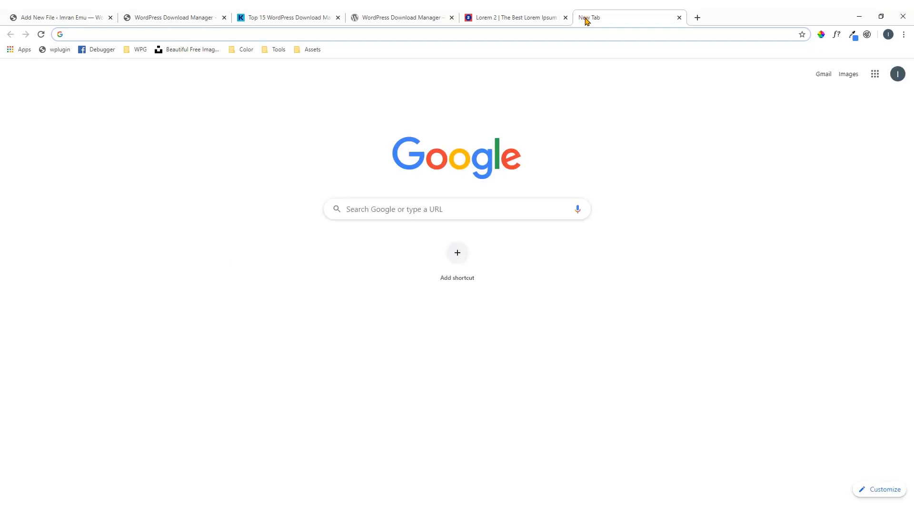
type("dropbox.com")
key("Return")
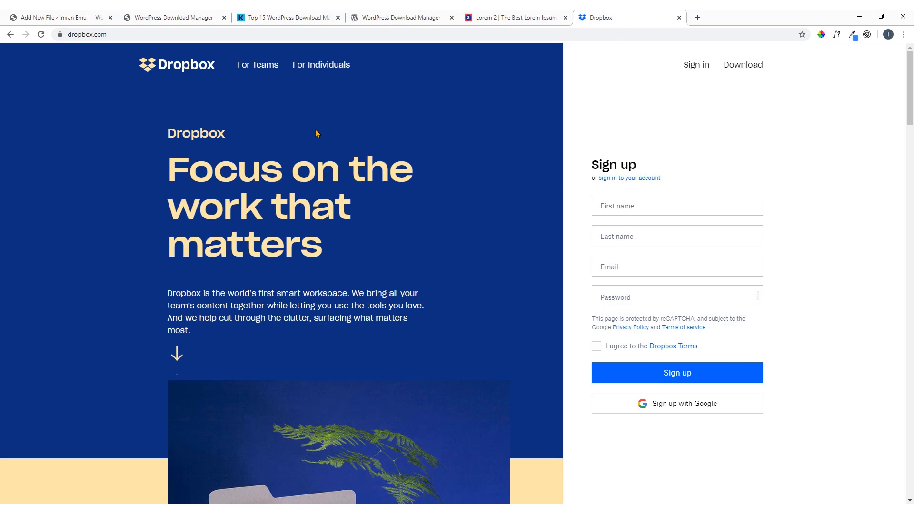
left_click(200, 15)
left_click(77, 14)
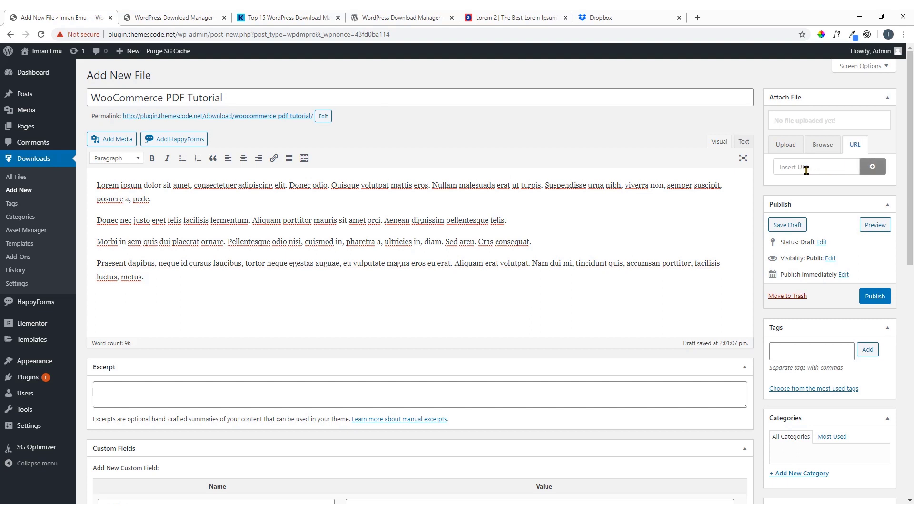
Step: Attach Sample PDF.pdf to the download by uploading it from the TutsFile folder on the Desktop
left_click(790, 148)
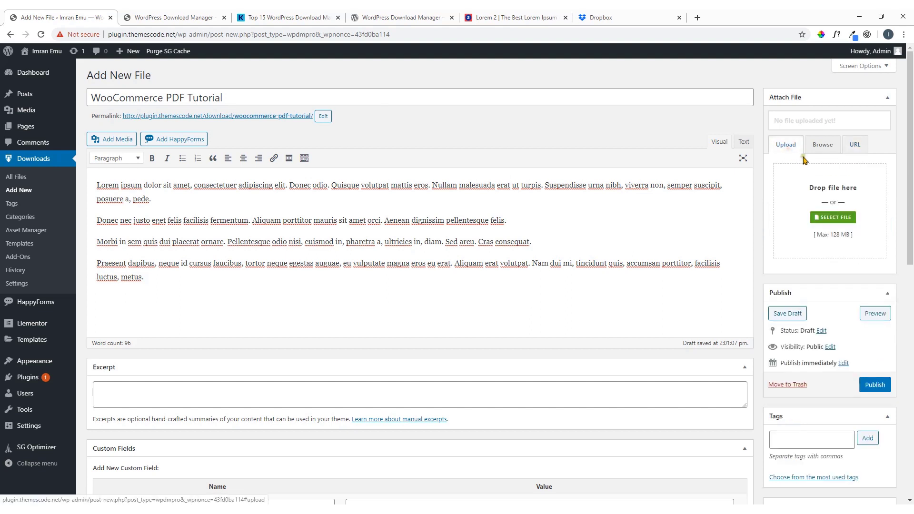
left_click(836, 222)
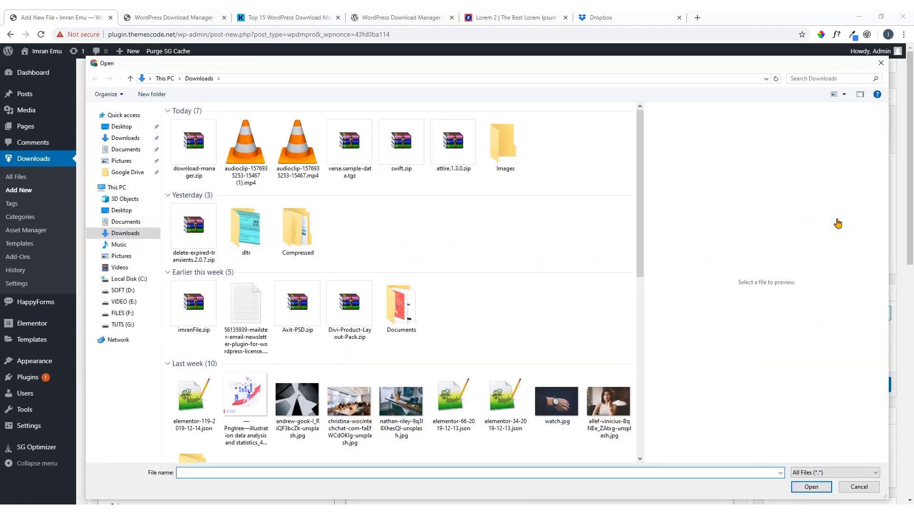
left_click(128, 132)
double_click(222, 170)
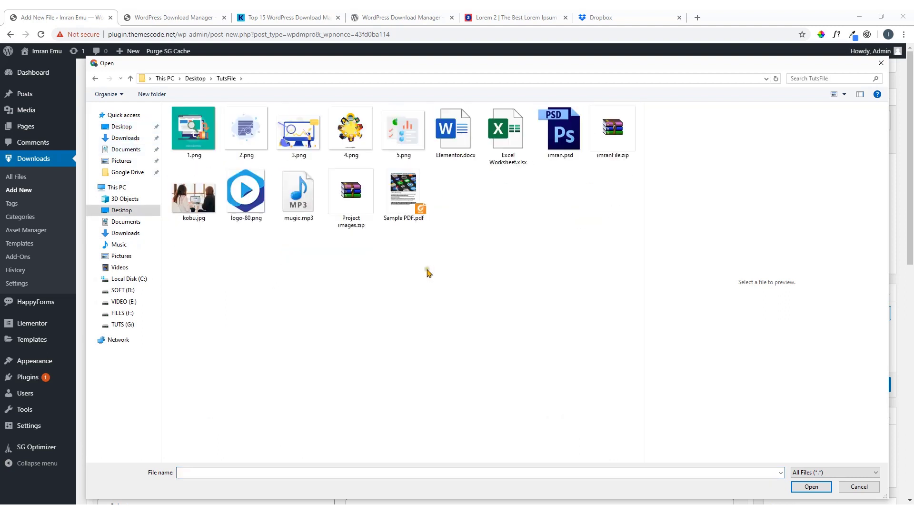
double_click(408, 200)
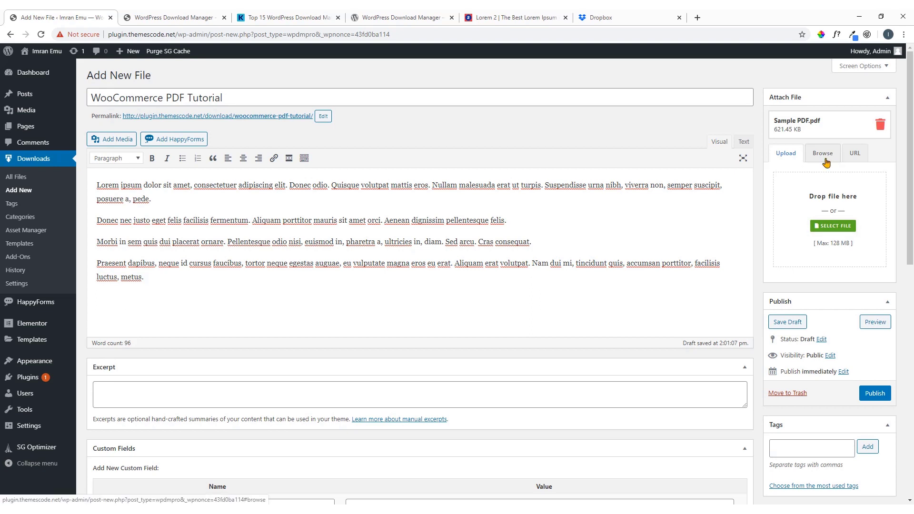
Step: Add the tags "WooCommerce" and "pdf" to the download
scroll(803, 262, "down", 3)
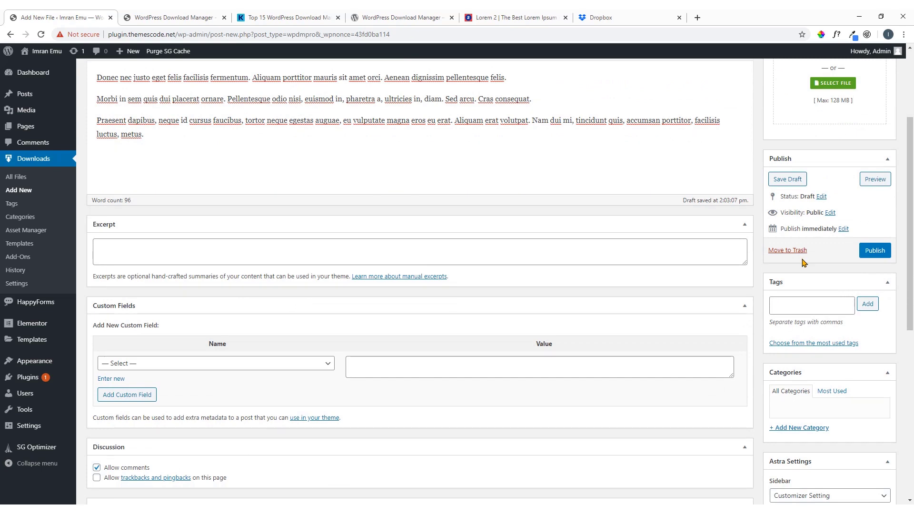
left_click(796, 305)
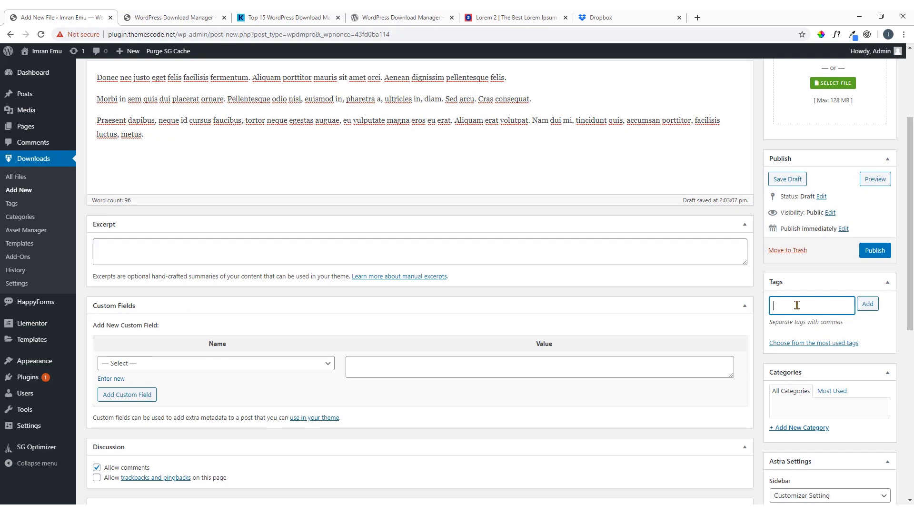
type("WooCommerce")
left_click(866, 304)
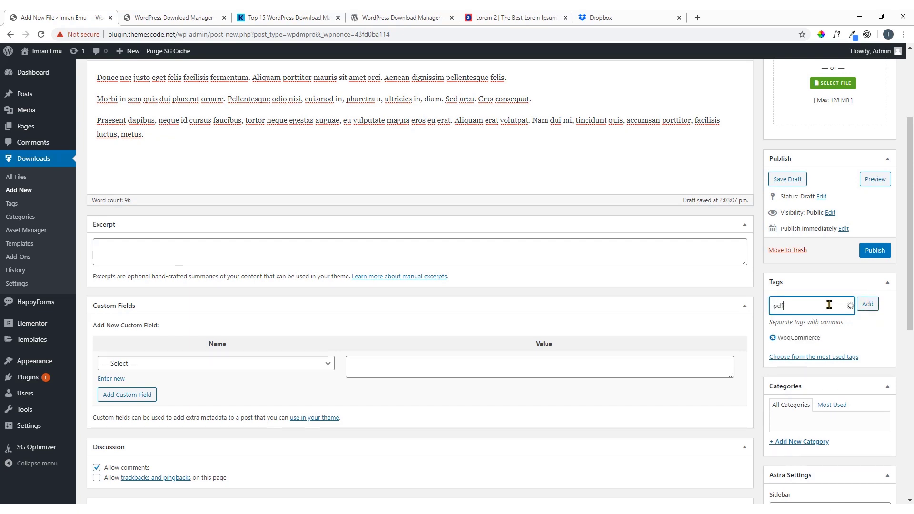
left_click(867, 304)
Step: Create a new category named "PDF Tutorial" and assign it to the download
scroll(856, 358, "down", 2)
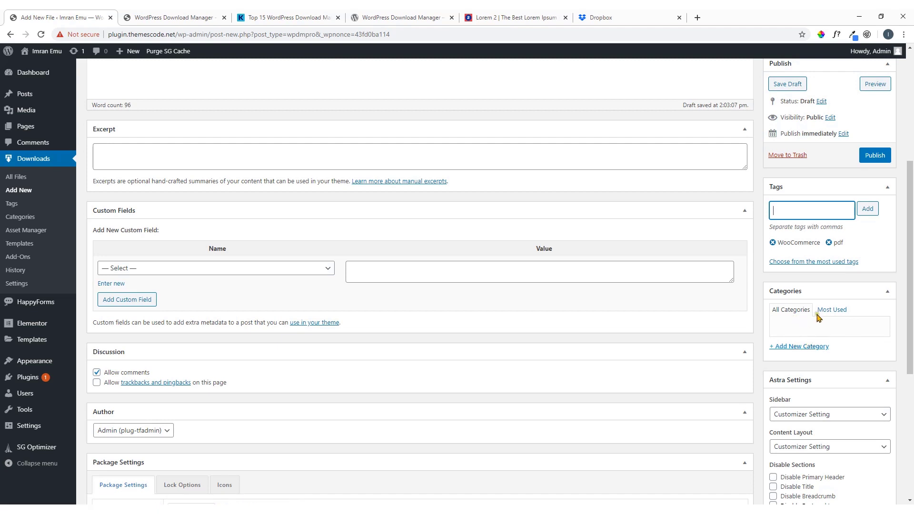
left_click(803, 350)
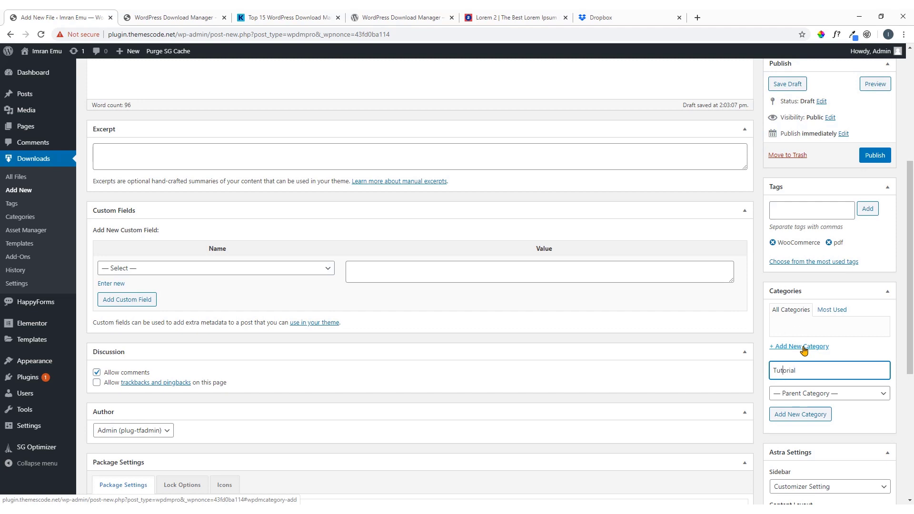
type("PDF")
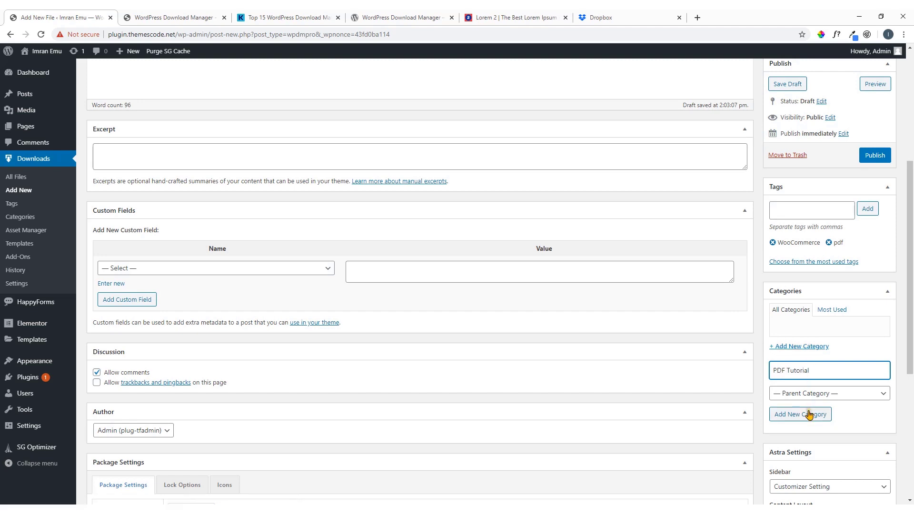
scroll(812, 413, "down", 2)
left_click(804, 321)
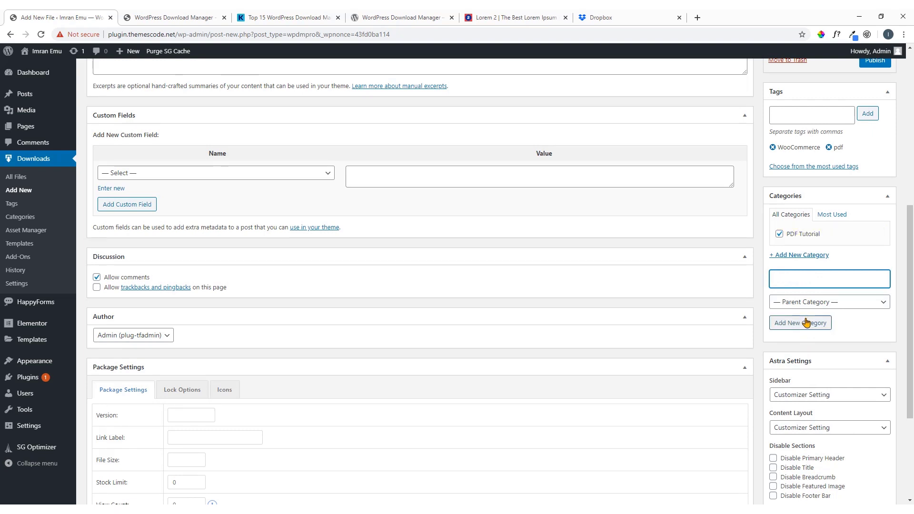
Step: Look over the remaining settings and the available authors, and hide the Author section from the edit page
scroll(805, 323, "down", 3)
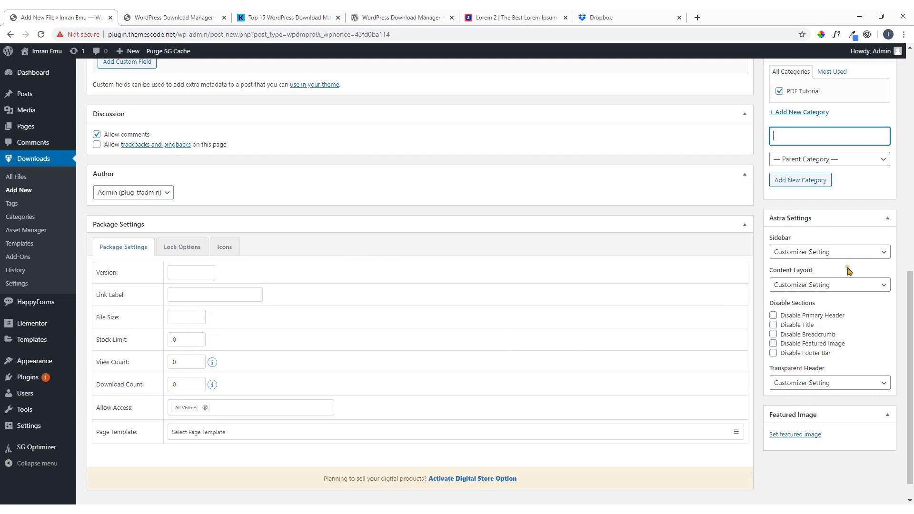
scroll(376, 321, "up", 3)
scroll(375, 319, "up", 5)
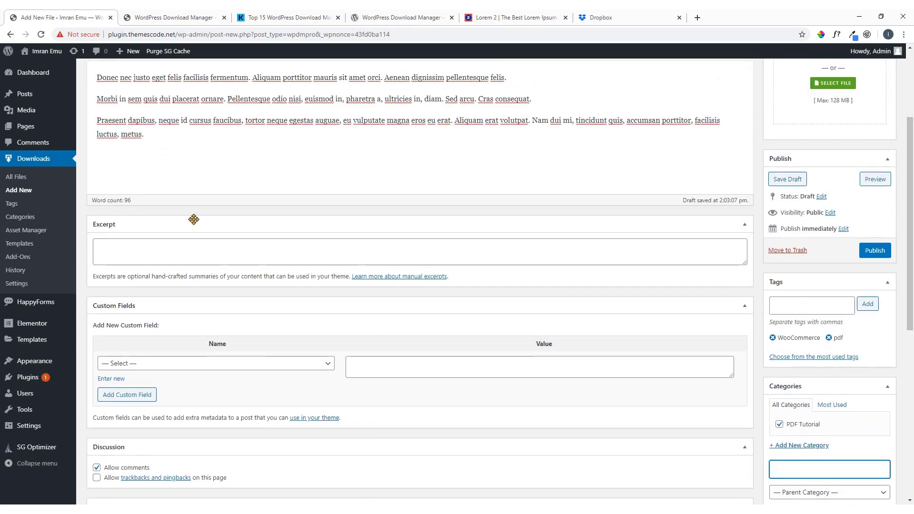
scroll(196, 247, "down", 5)
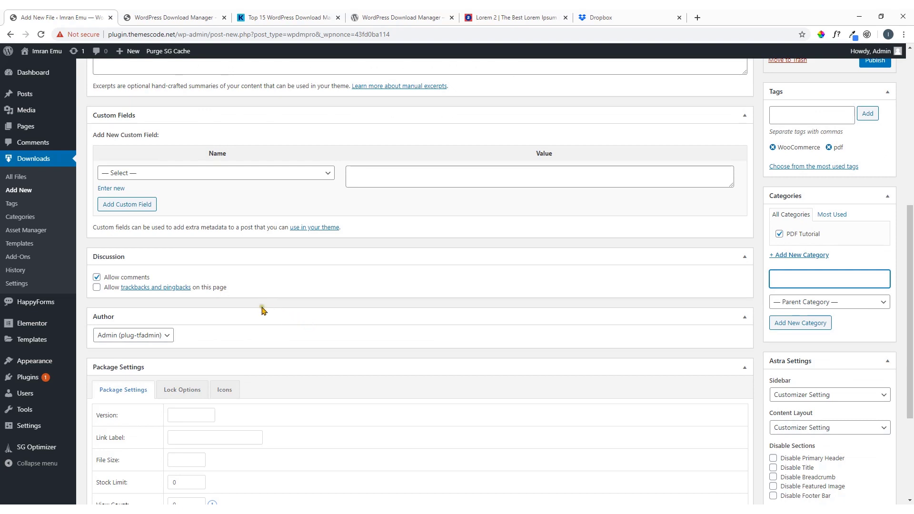
scroll(261, 306, "down", 2)
left_click(167, 240)
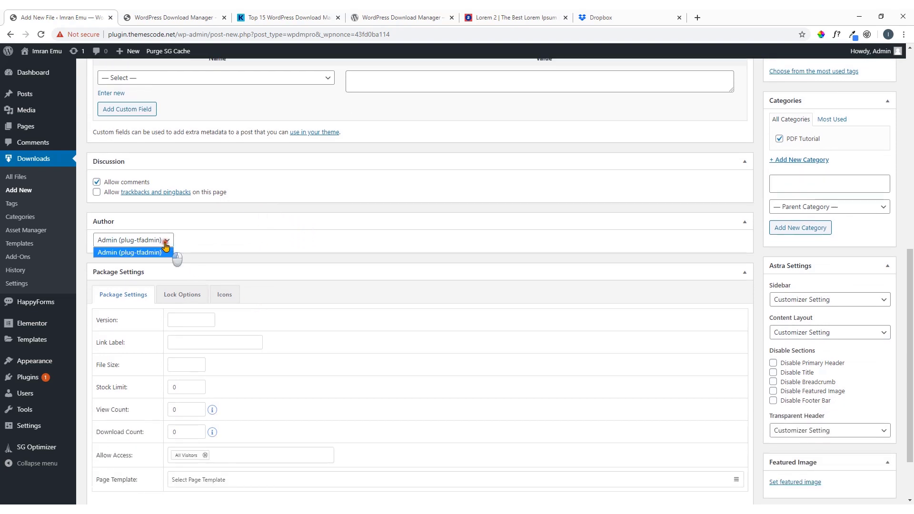
scroll(748, 377, "up", 4)
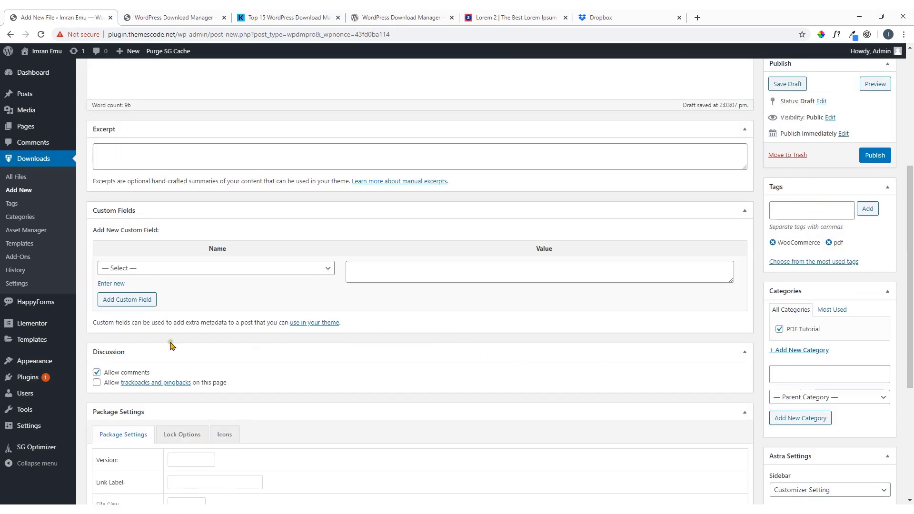
Step: Turn off comments for the download
left_click(193, 301)
scroll(176, 314, "down", 4)
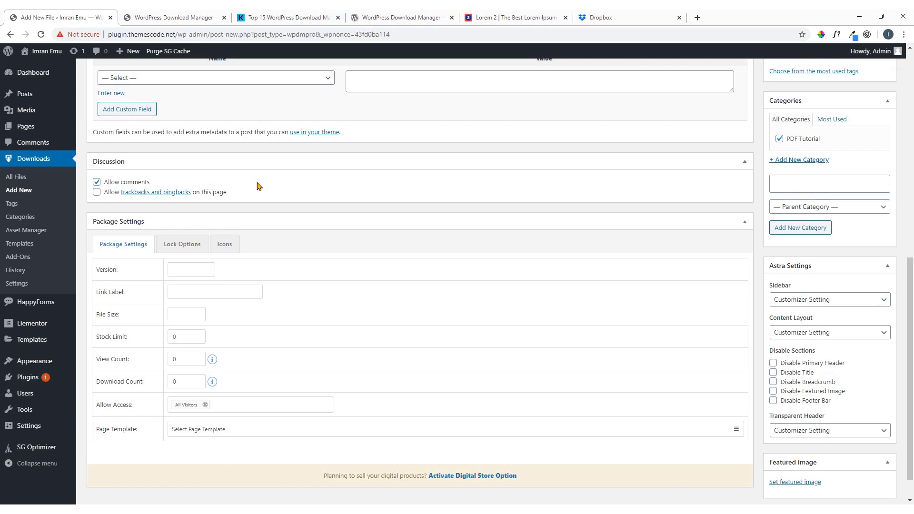
left_click(97, 181)
Step: Set the package version to 1.1 and its link label to "WooCommerce Tutorial"
scroll(115, 233, "down", 1)
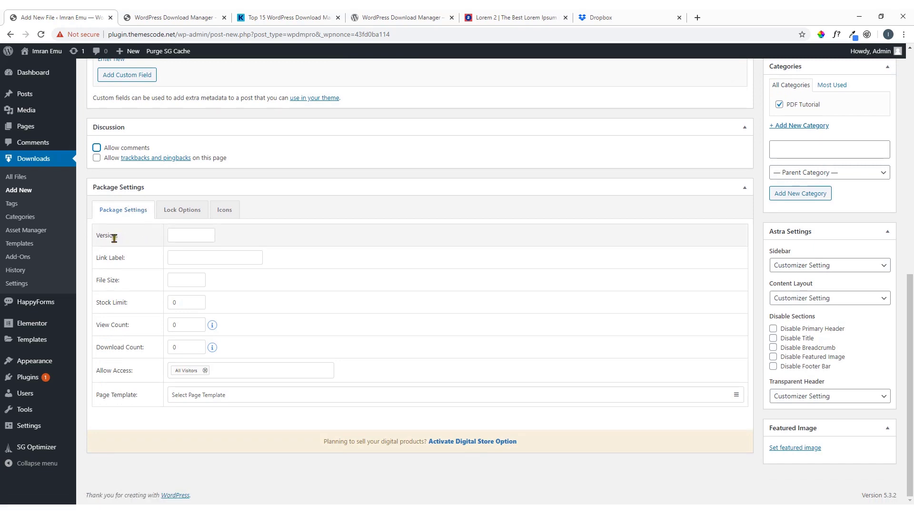
left_click(182, 237)
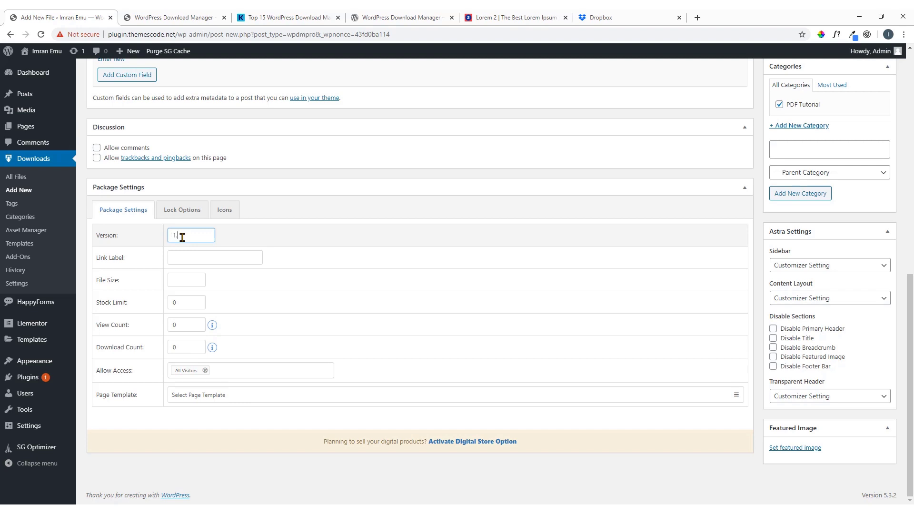
type(".1")
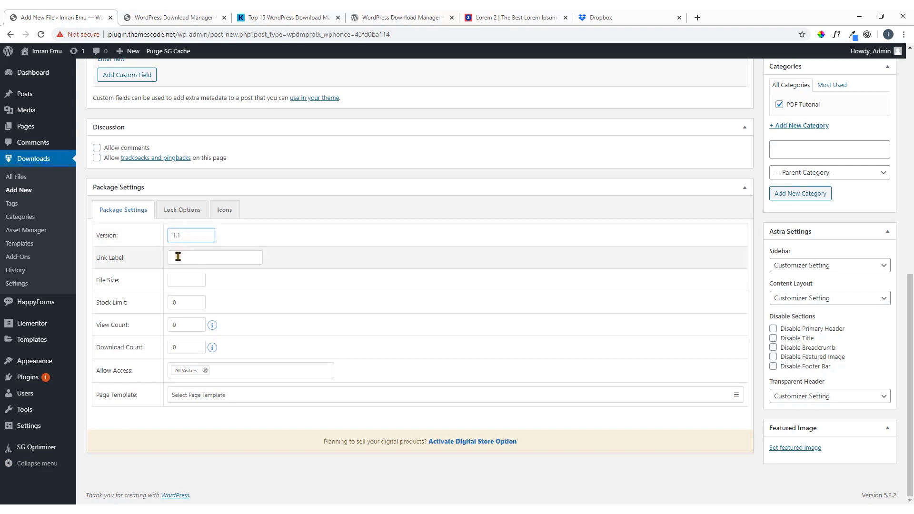
left_click(178, 257)
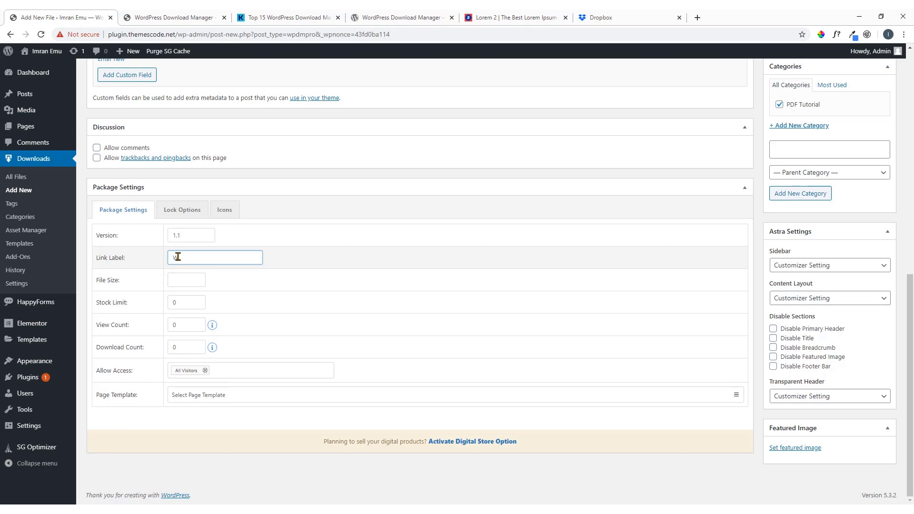
left_click(222, 284)
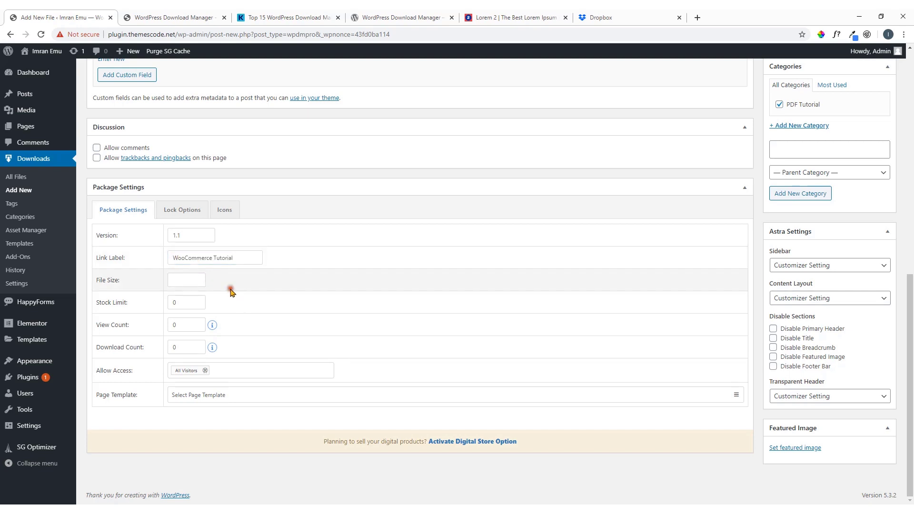
Step: Check the attached PDF's size, then set the package's file size to 1MB and its stock limit to 2
left_click(185, 281)
scroll(277, 283, "up", 5)
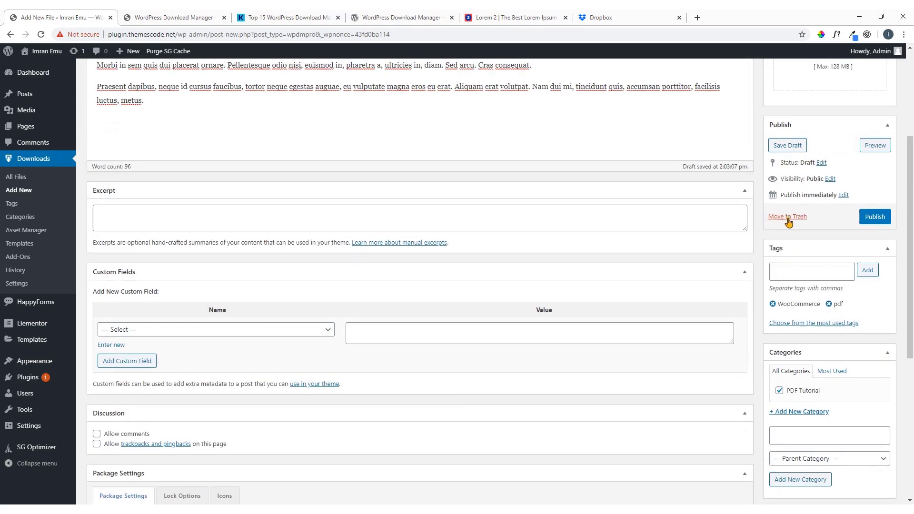
scroll(740, 273, "up", 5)
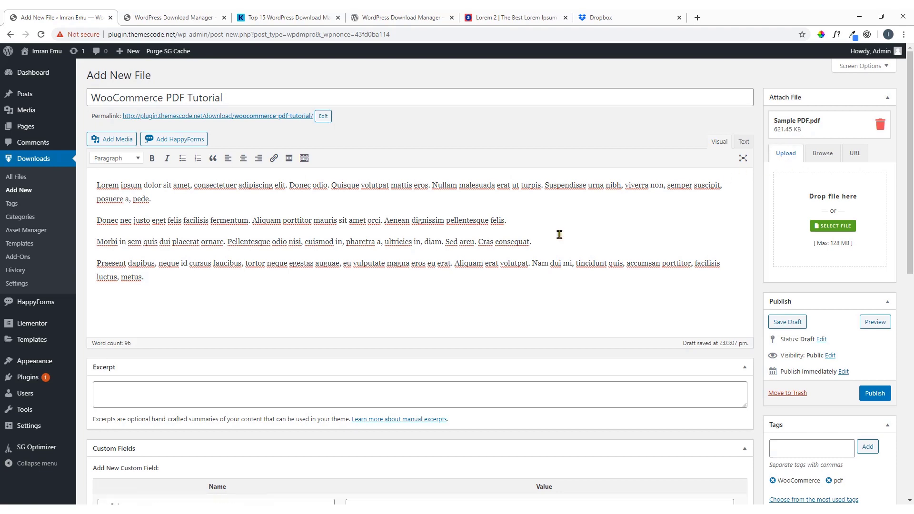
scroll(371, 305, "down", 9)
scroll(223, 362, "down", 2)
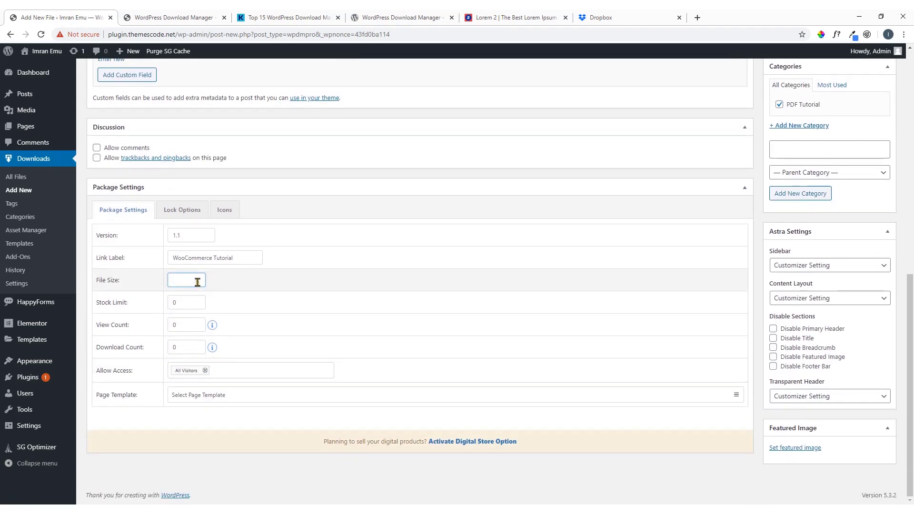
type("1MB")
double_click(170, 303)
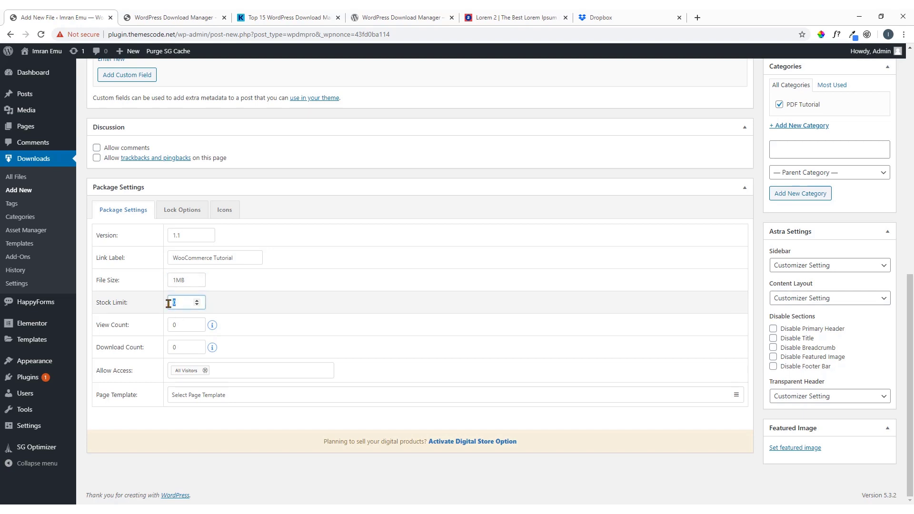
type("2")
mouse_move(212, 326)
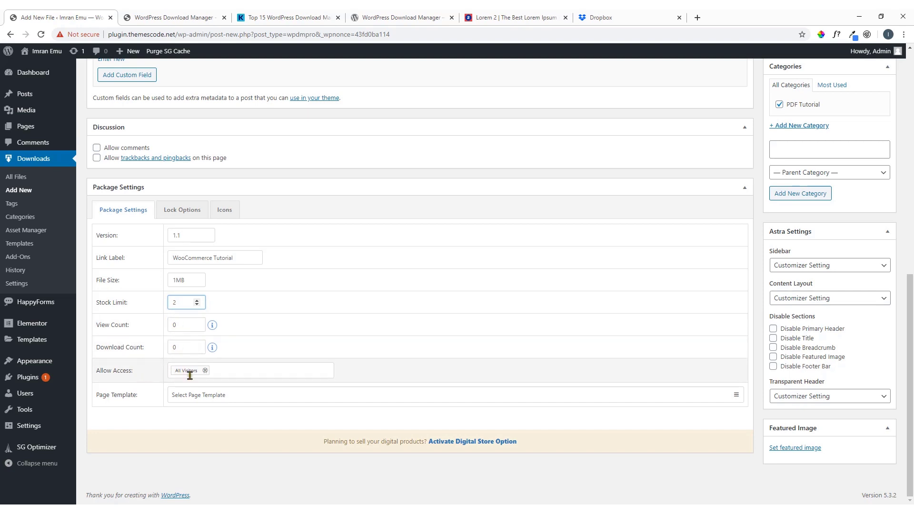
Step: Allow download access for All Visitors and choose Default Template as the page template
left_click(148, 368)
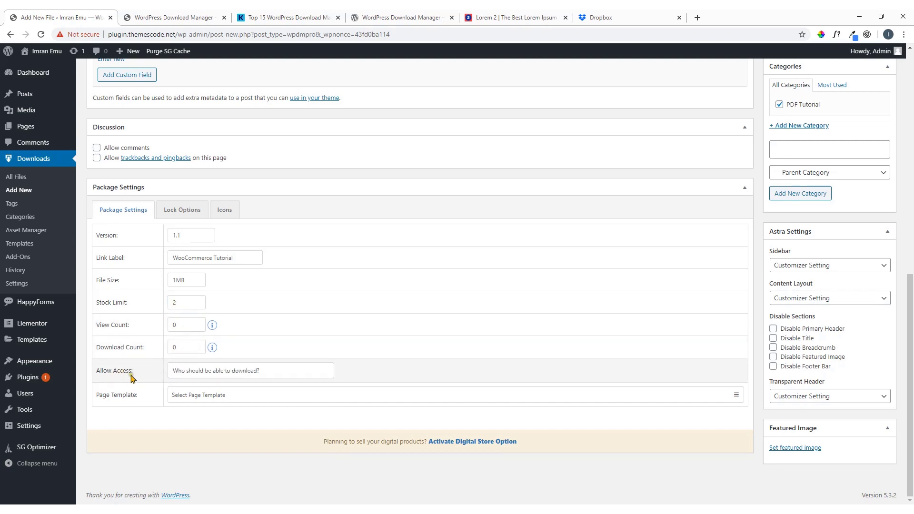
left_click(269, 371)
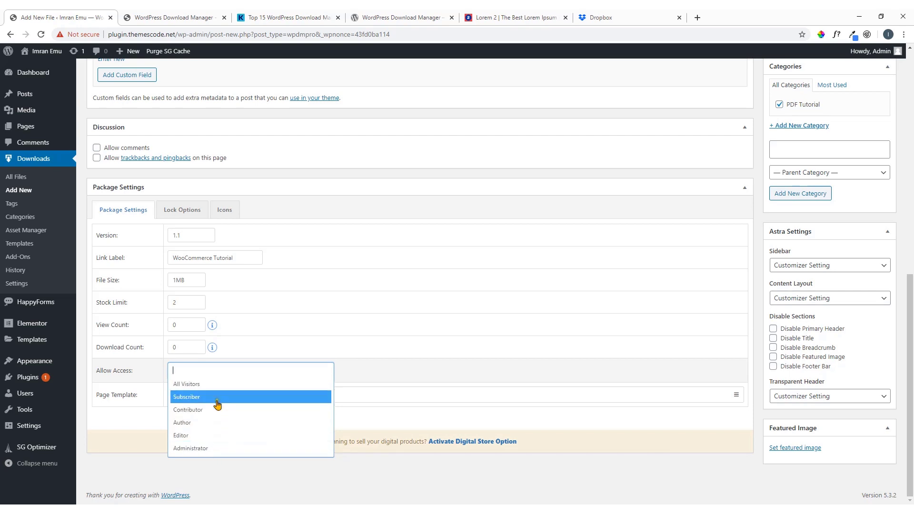
left_click(216, 384)
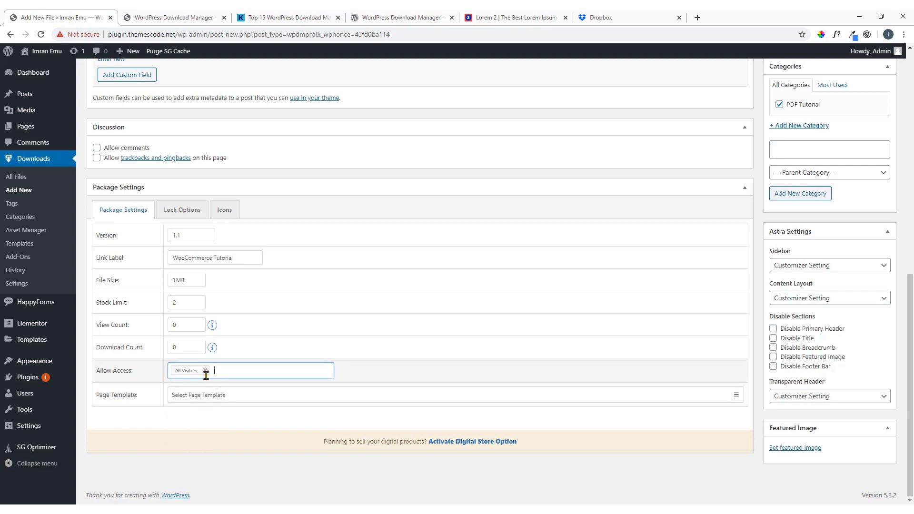
left_click(224, 396)
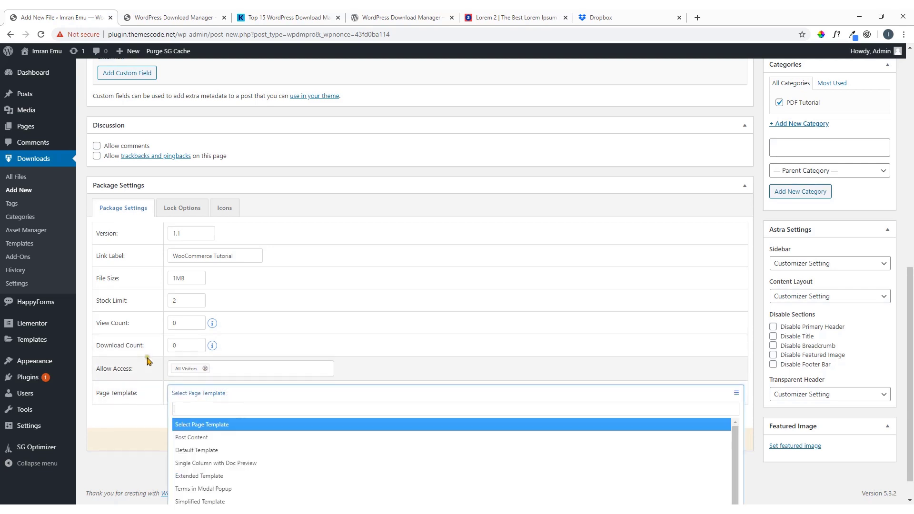
scroll(164, 361, "down", 1)
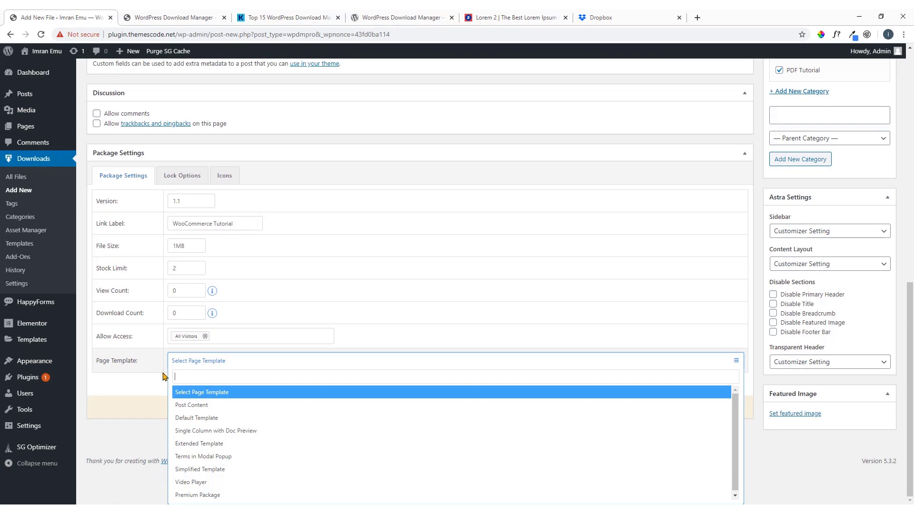
left_click(238, 421)
scroll(344, 346, "up", 3)
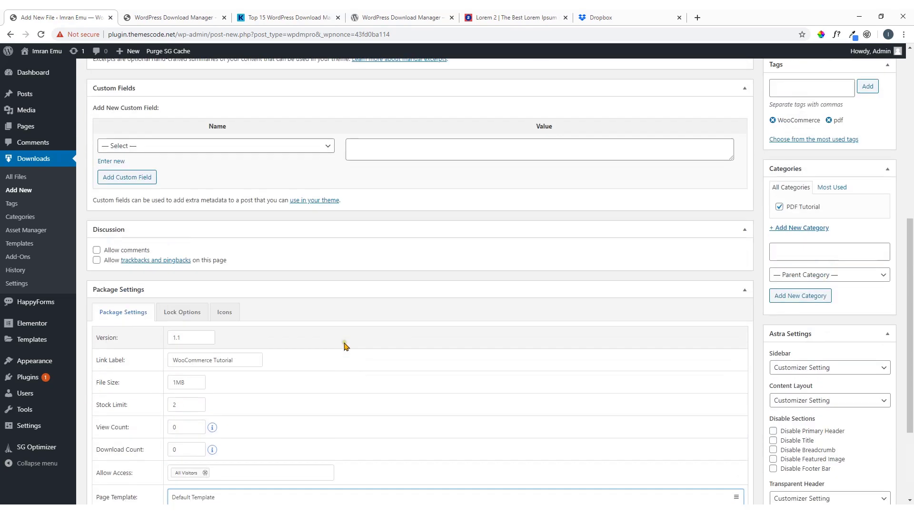
Step: Enable the Must Agree with Terms and Password Lock options for the package download
scroll(285, 305, "down", 2)
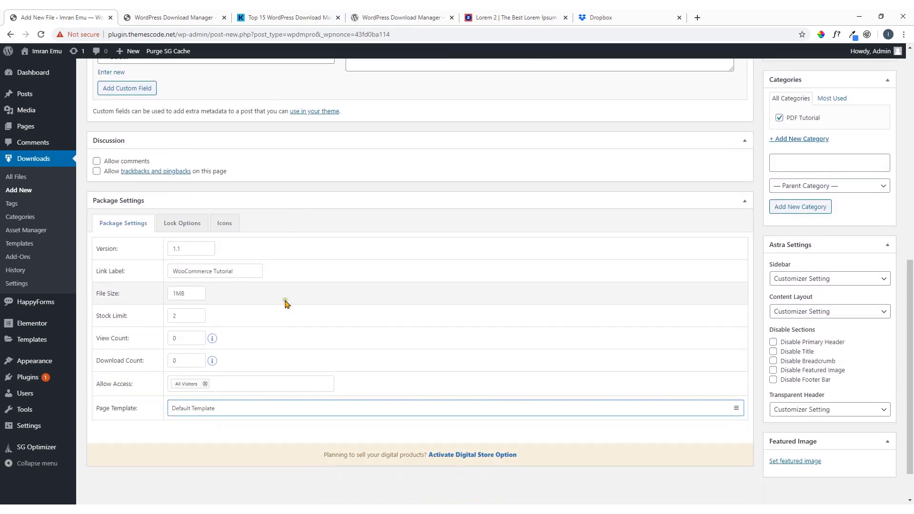
left_click(189, 225)
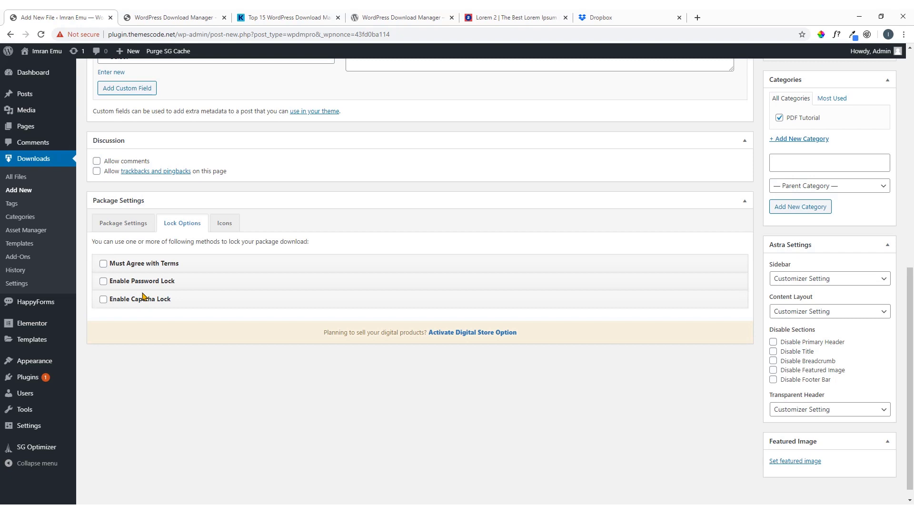
left_click(104, 264)
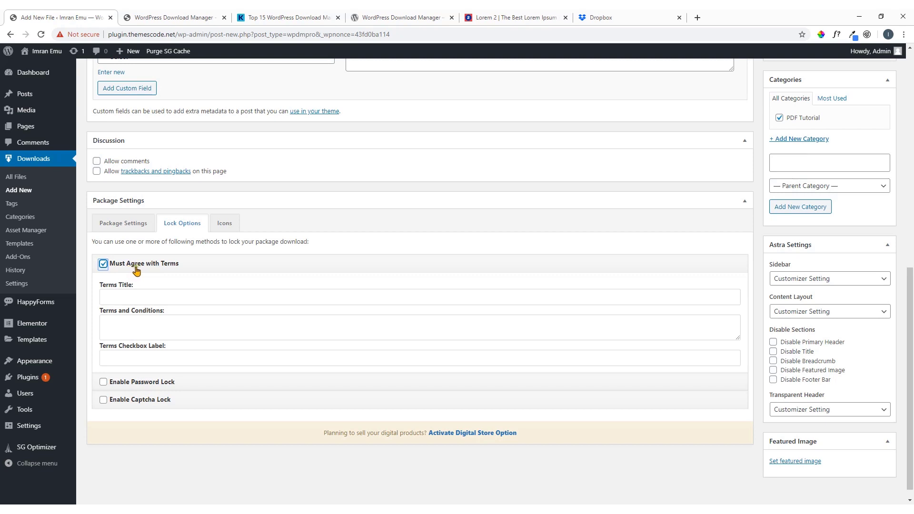
scroll(200, 264, "down", 1)
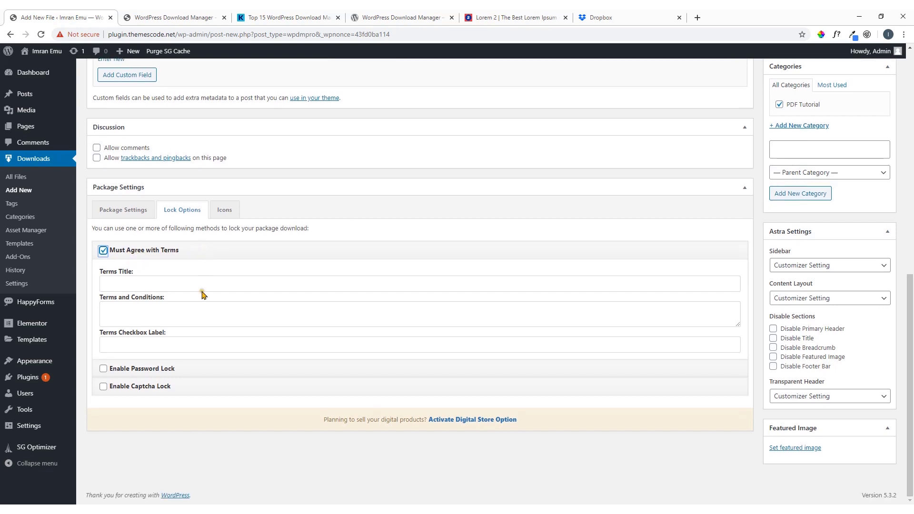
left_click(104, 369)
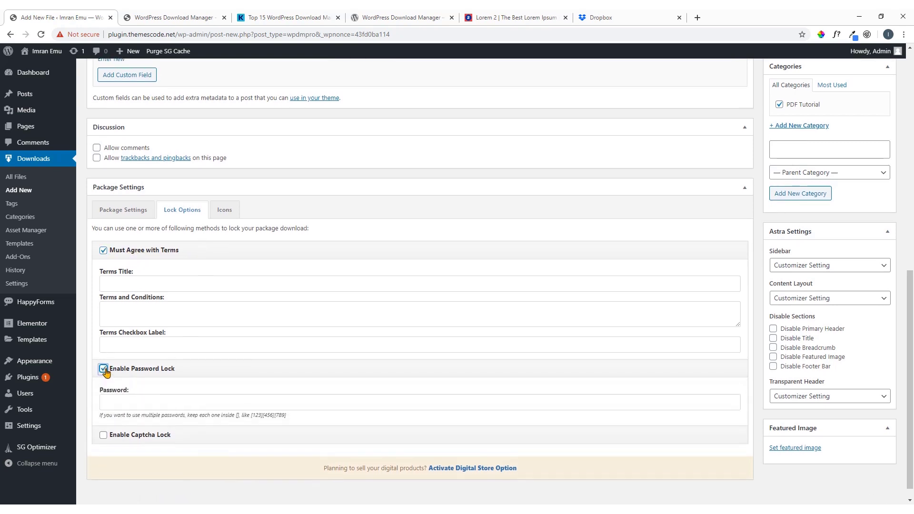
left_click(128, 404)
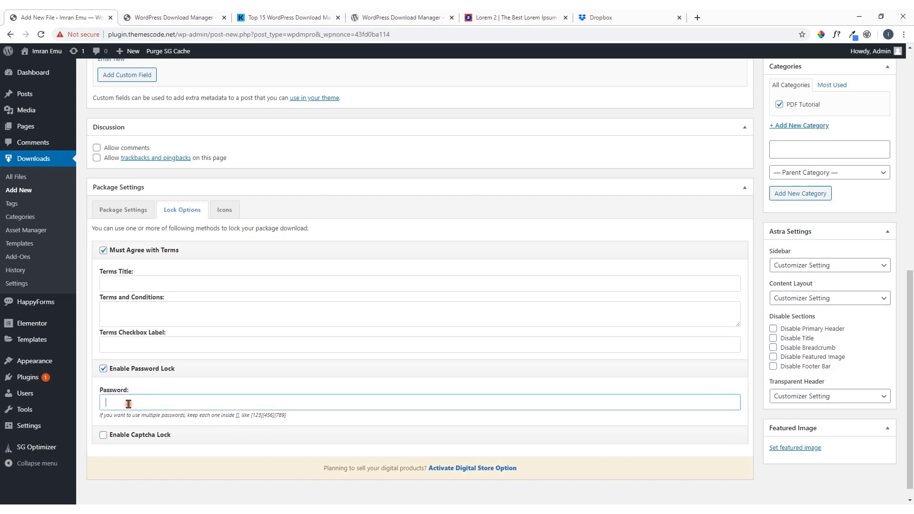
Step: Disable the Must Agree with Terms lock, and switch the Captcha Lock on and off again to view its option
left_click(103, 250)
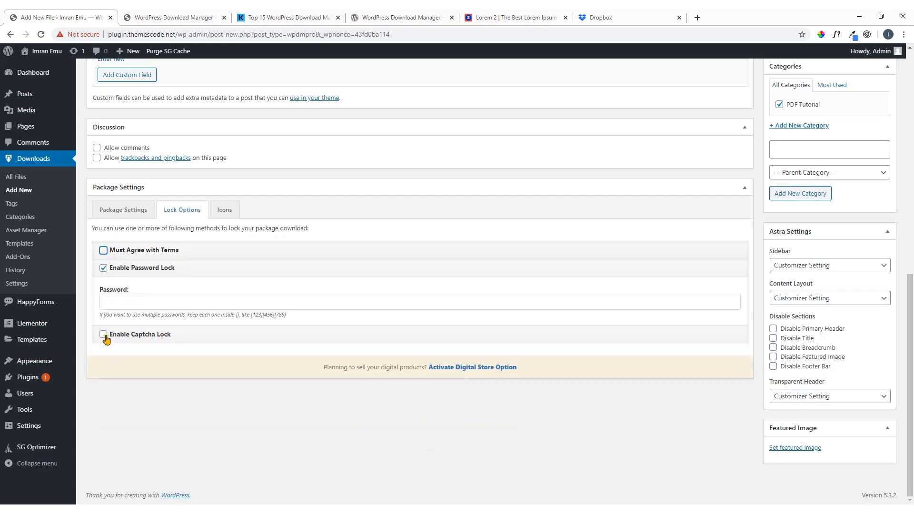
left_click(104, 334)
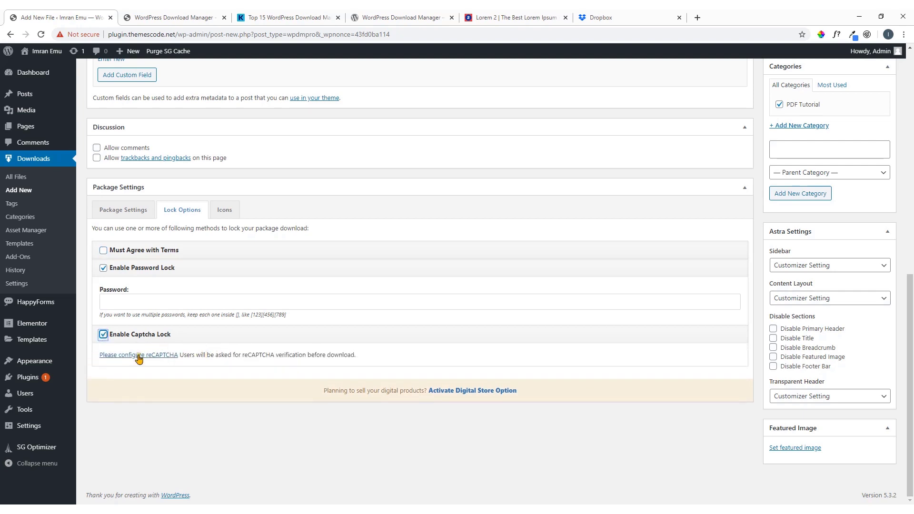
left_click(103, 334)
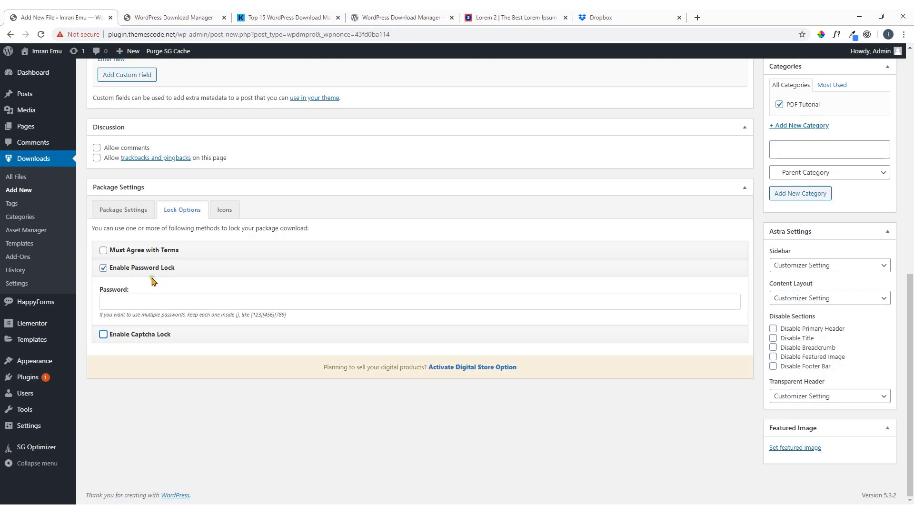
Step: Disable the Password Lock and choose the pdf.png file-type icon for the package
left_click(103, 268)
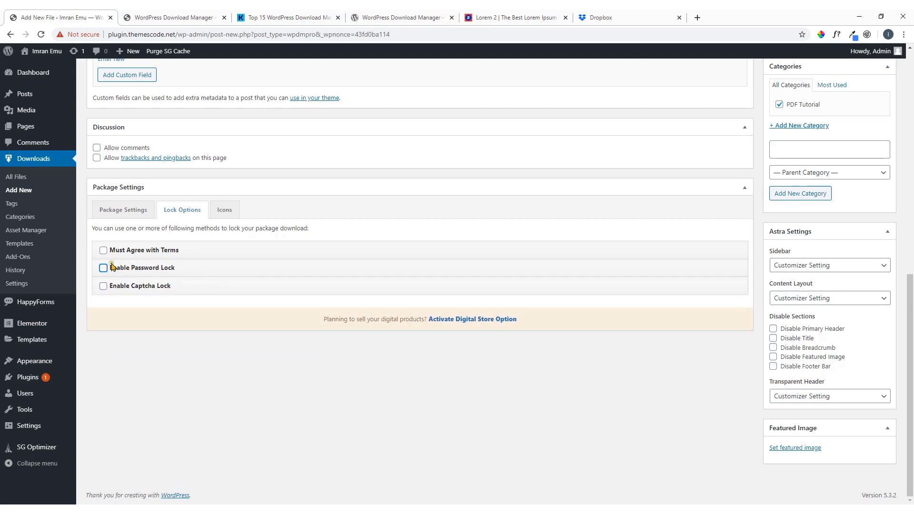
left_click(224, 210)
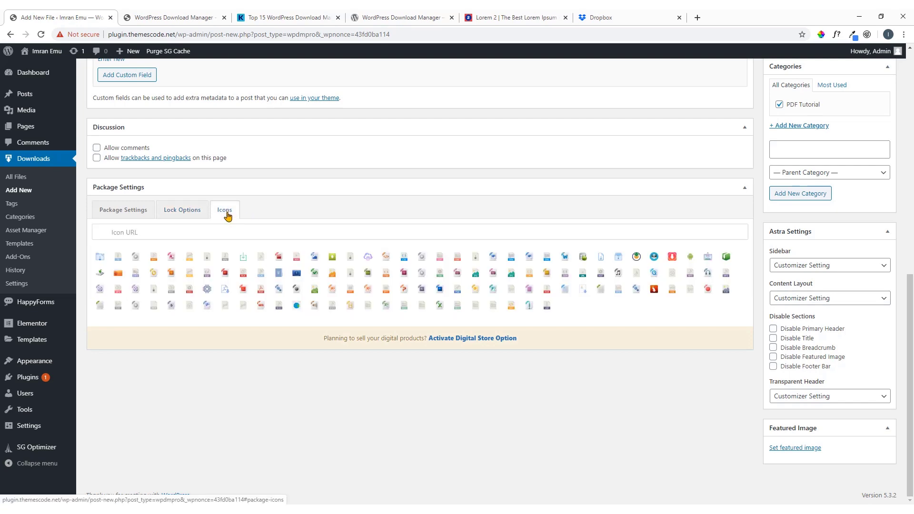
scroll(261, 212, "up", 10)
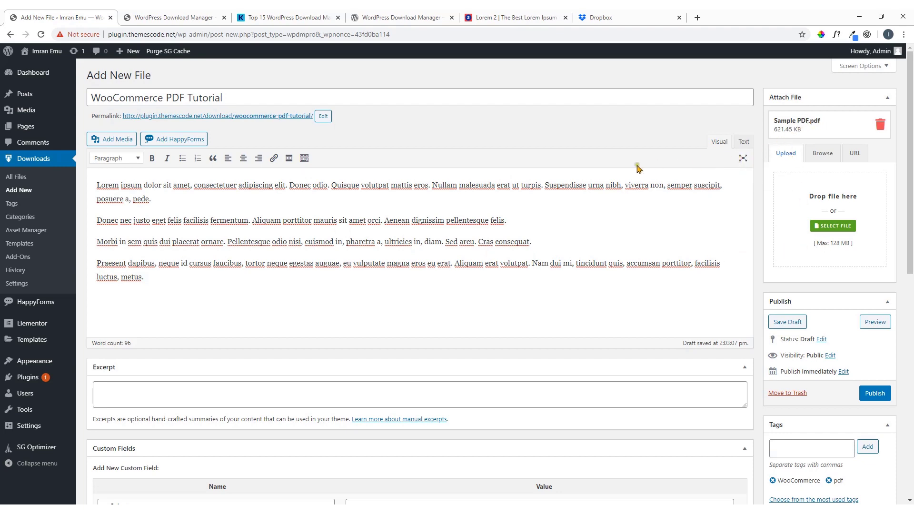
scroll(328, 295, "down", 6)
scroll(308, 317, "down", 3)
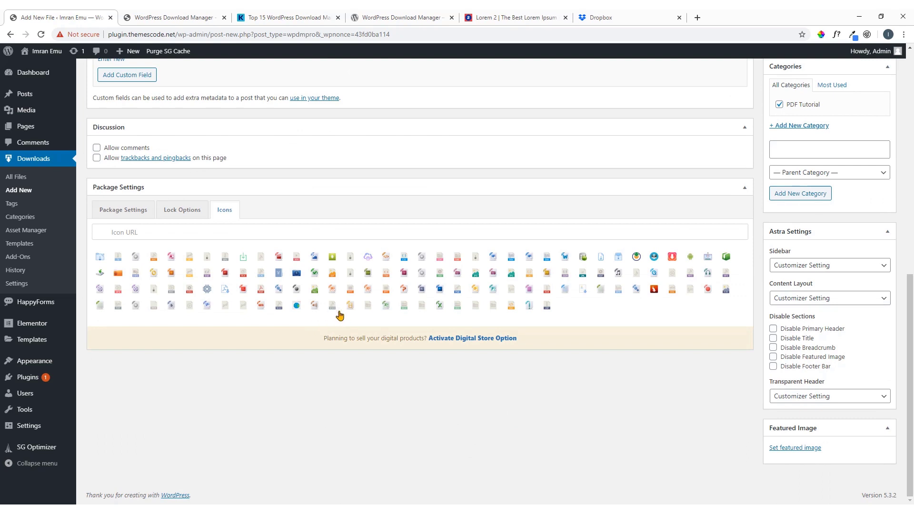
left_click(243, 290)
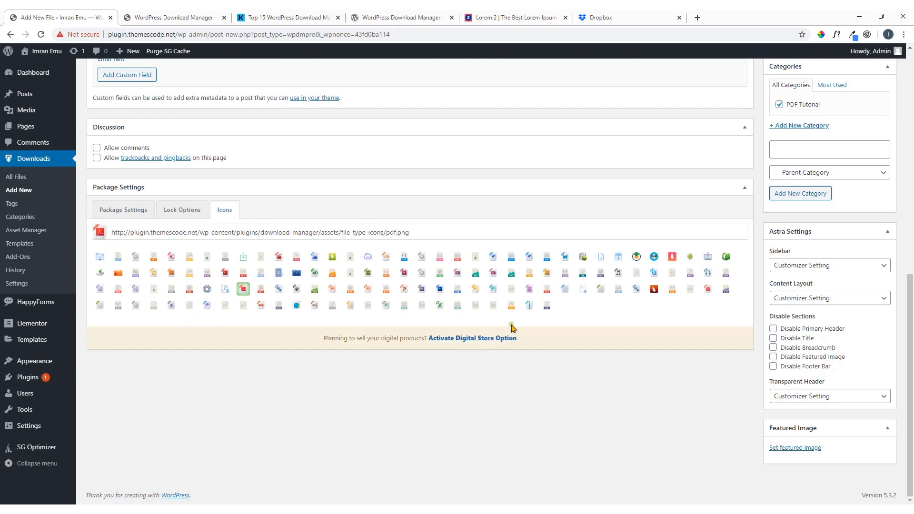
Step: Set About3.png from the media library as the download's featured image
scroll(536, 319, "up", 6)
scroll(536, 319, "down", 6)
left_click(799, 448)
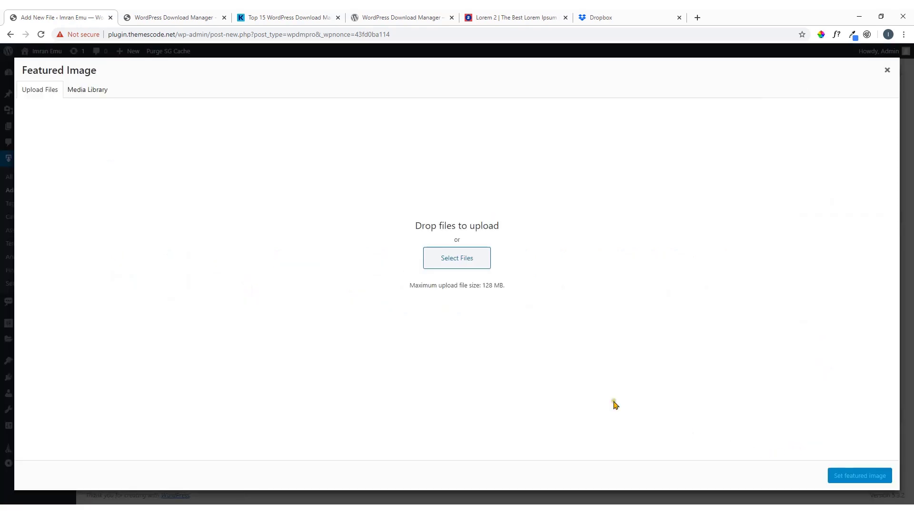
left_click(86, 91)
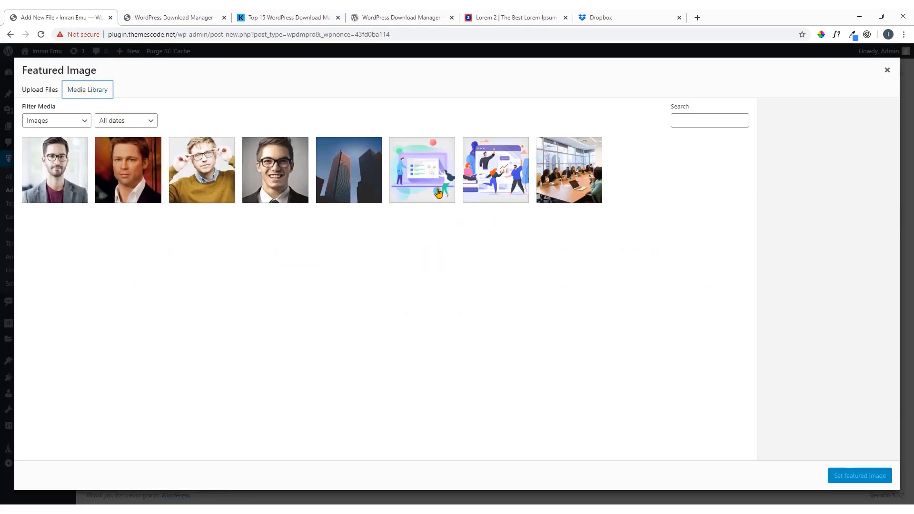
left_click(429, 181)
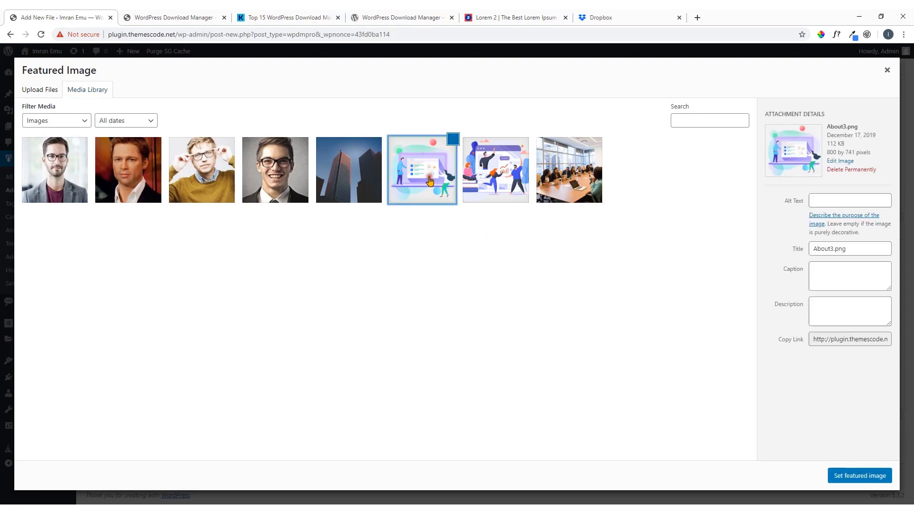
left_click(855, 479)
Step: Publish the WooCommerce PDF Tutorial download and open the list of all download files in a new browser tab
scroll(777, 311, "up", 10)
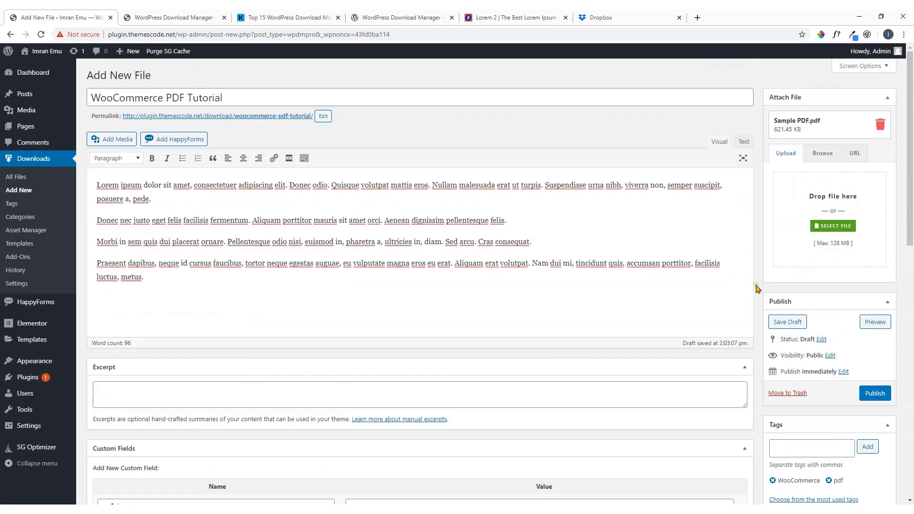
left_click(878, 395)
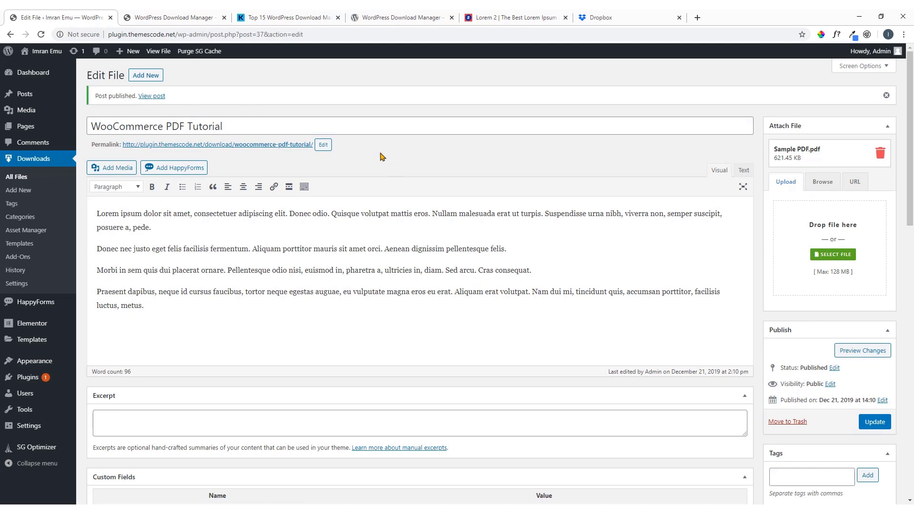
right_click(22, 177)
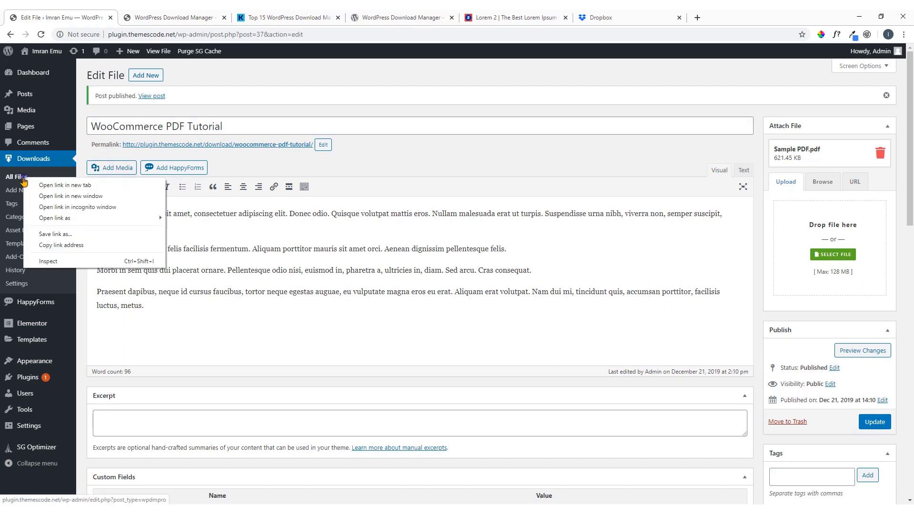
left_click(41, 183)
left_click(177, 18)
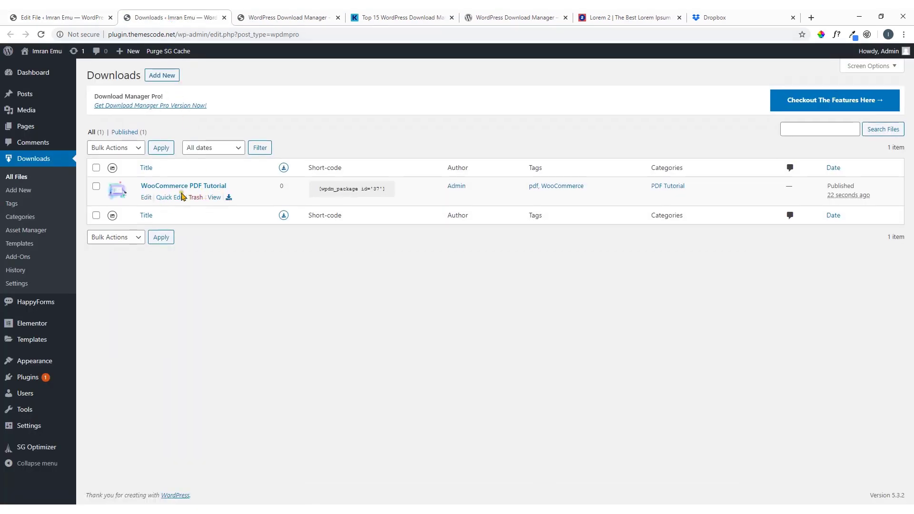
Step: Open the WooCommerce PDF Tutorial's public page in a new browser tab and examine its image, package details and description
right_click(229, 198)
left_click(233, 203)
left_click(242, 14)
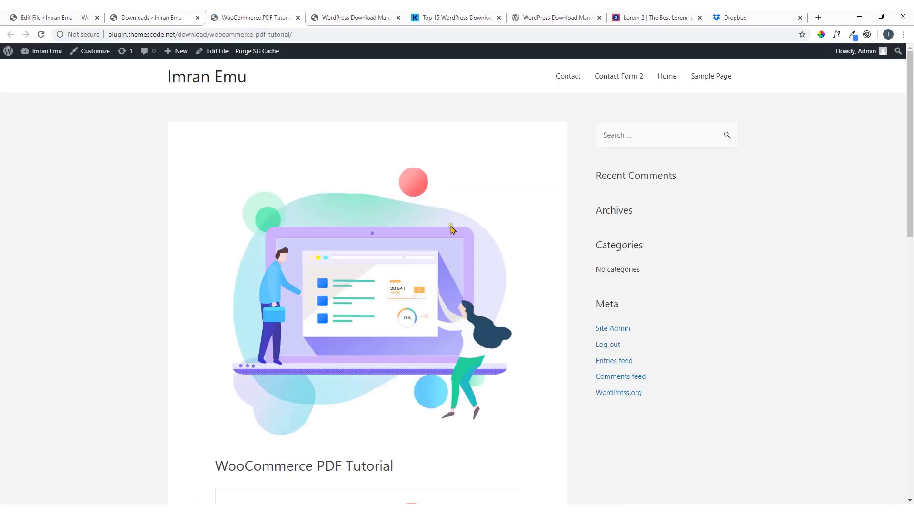
scroll(415, 249, "down", 6)
scroll(415, 249, "down", 6)
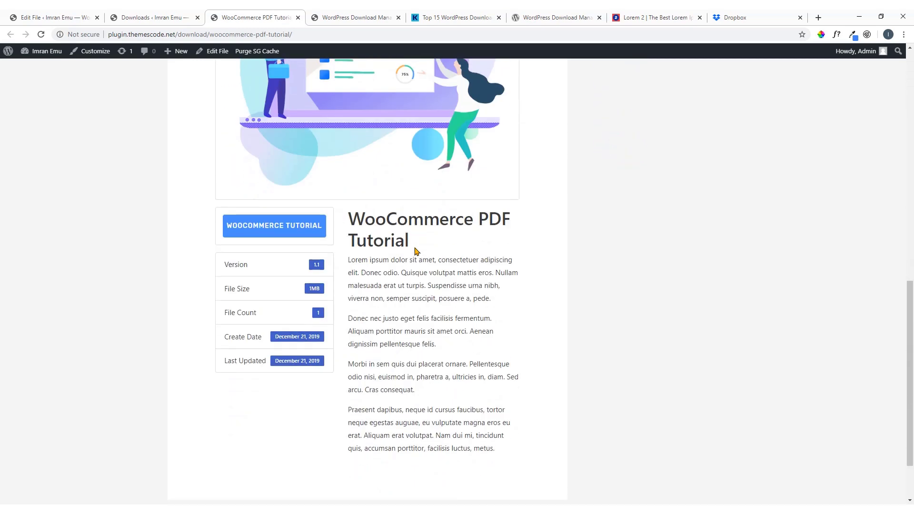
scroll(412, 249, "down", 2)
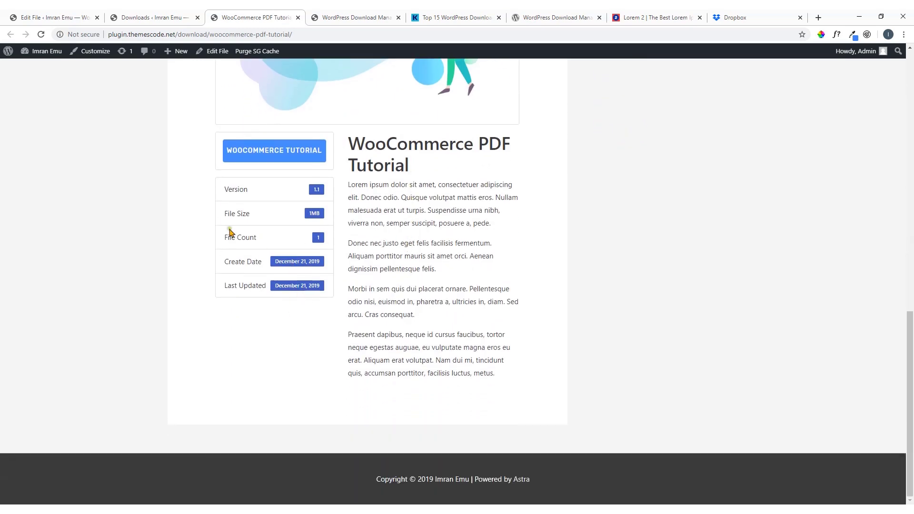
Step: Download Sample PDF.pdf from the public page through its WooCommerce Tutorial link and dismiss the download manager
left_click(282, 159)
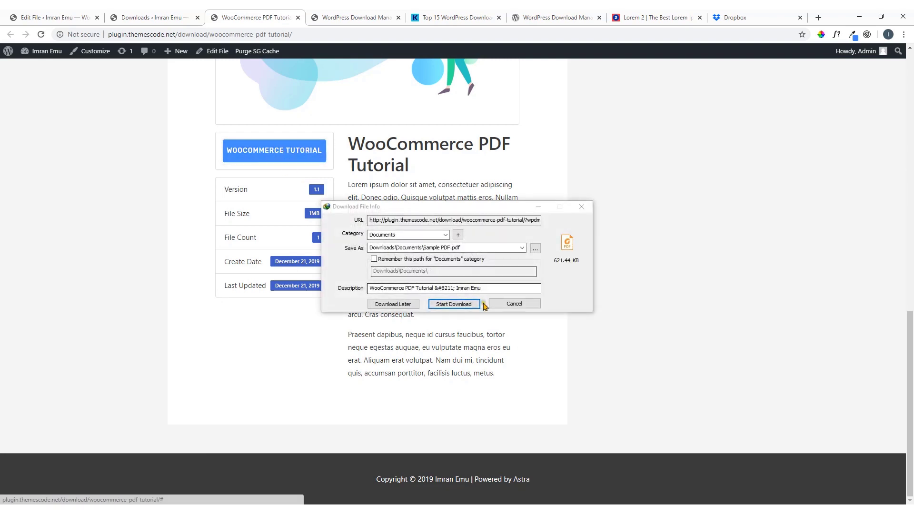
left_click(461, 308)
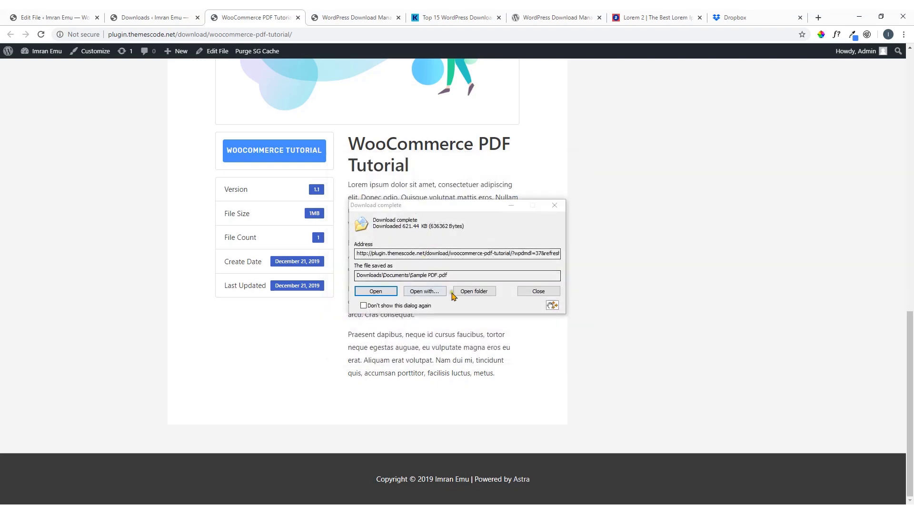
left_click(554, 206)
scroll(187, 222, "up", 2)
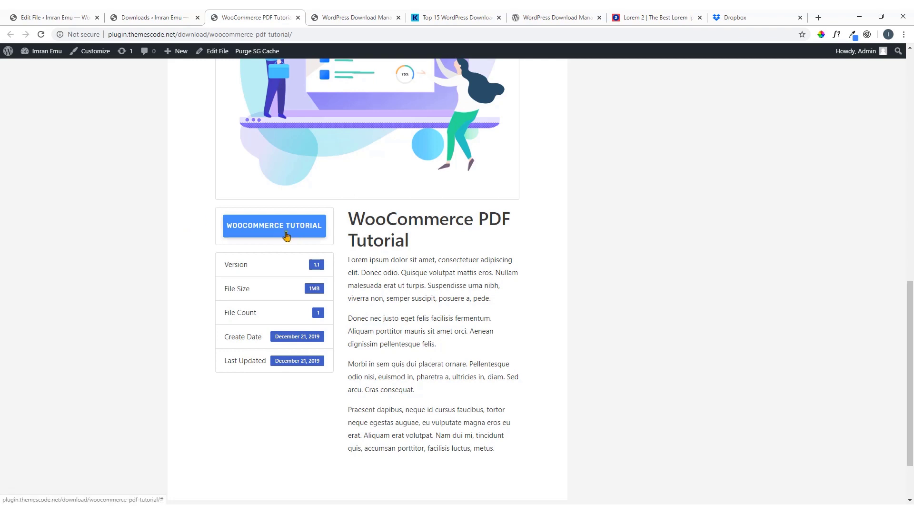
scroll(288, 238, "up", 2)
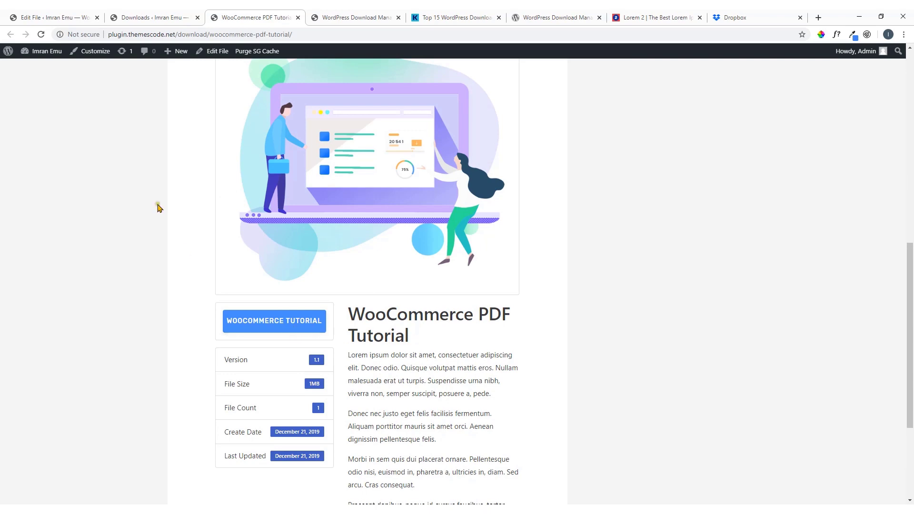
Step: Activate the Digital Store Option in the download's package settings and refresh the edit page
left_click(74, 18)
scroll(239, 294, "down", 15)
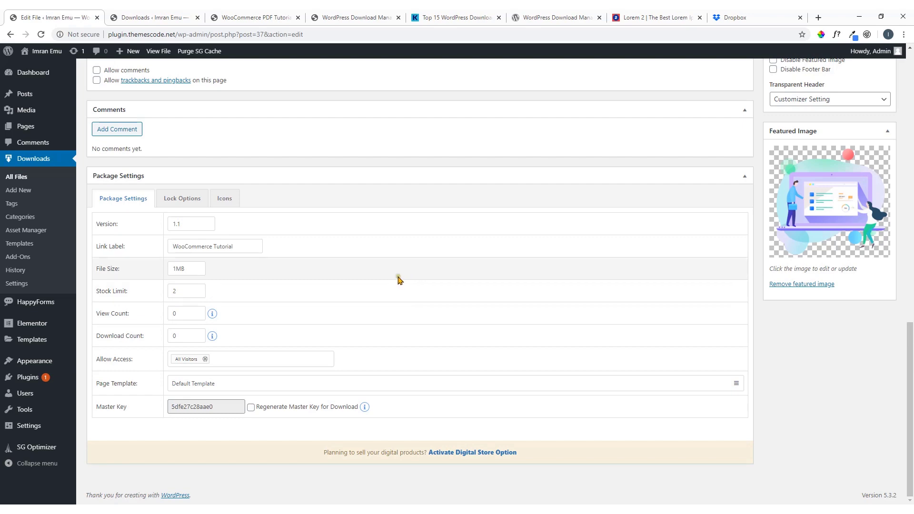
scroll(355, 210, "up", 10)
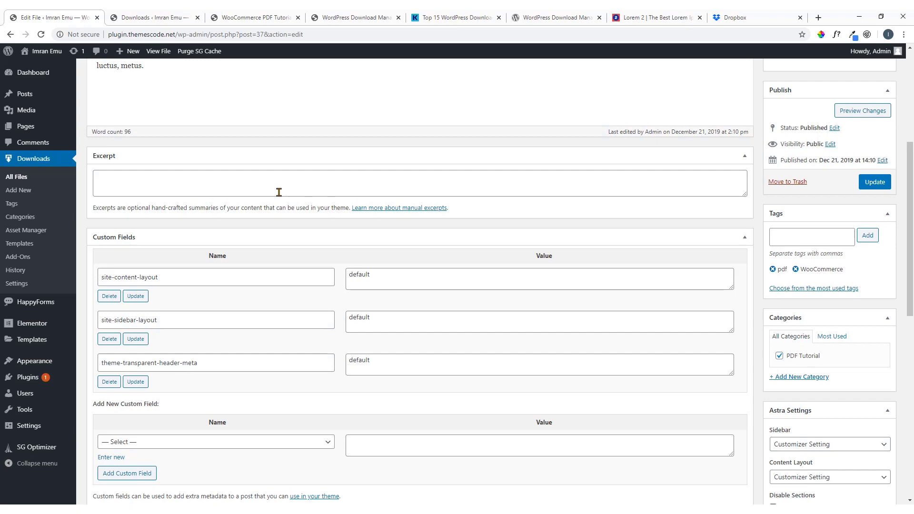
scroll(290, 219, "down", 10)
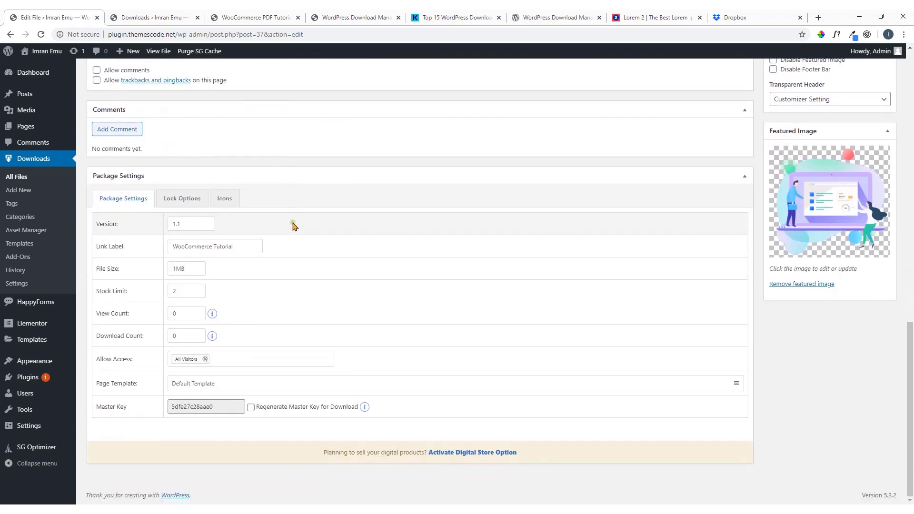
left_click(460, 455)
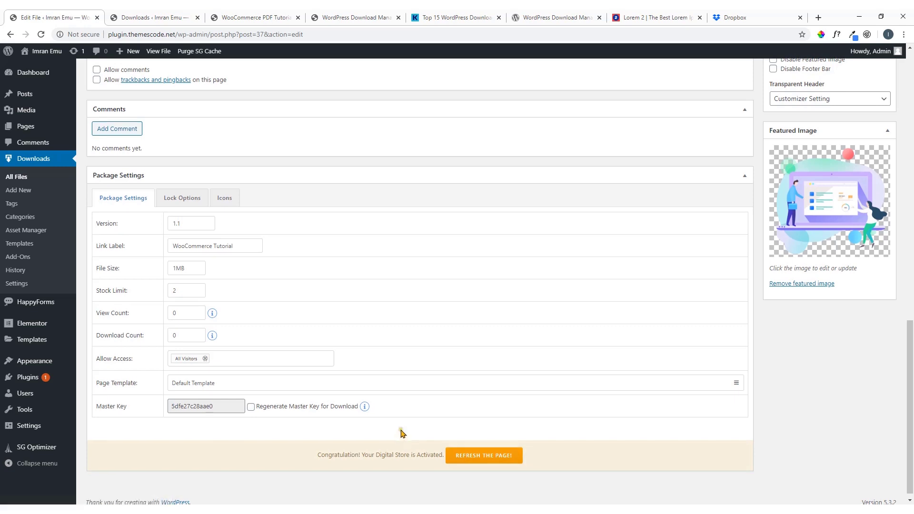
scroll(402, 433, "down", 1)
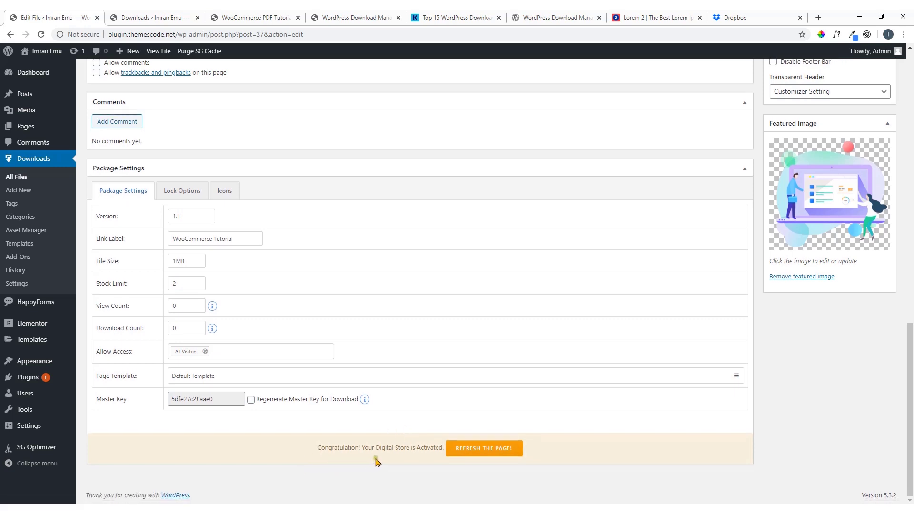
left_click(483, 452)
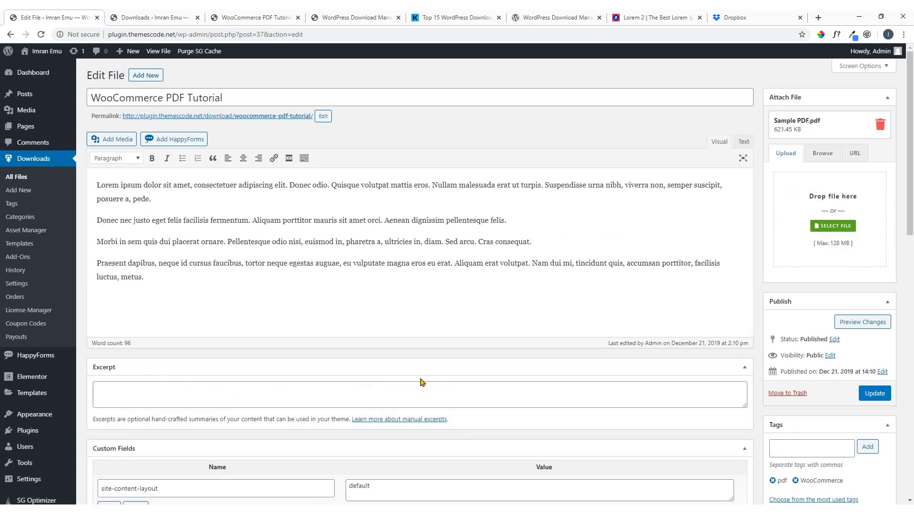
Step: Set the package's product code to 8754612 in its pricing and discount settings
scroll(420, 381, "down", 14)
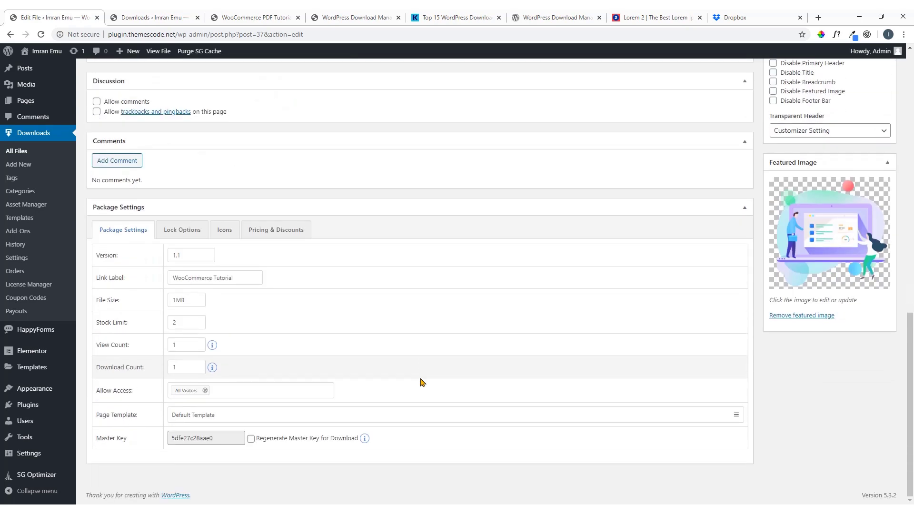
left_click(271, 233)
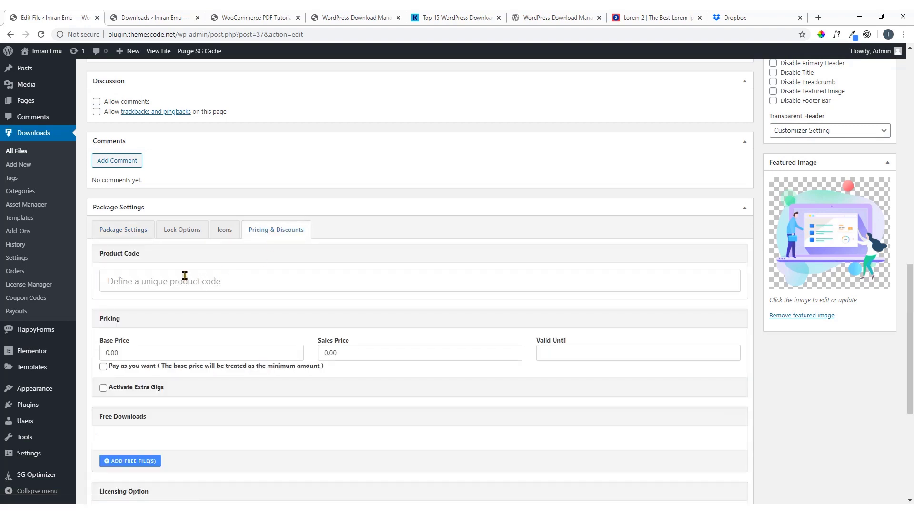
left_click(114, 283)
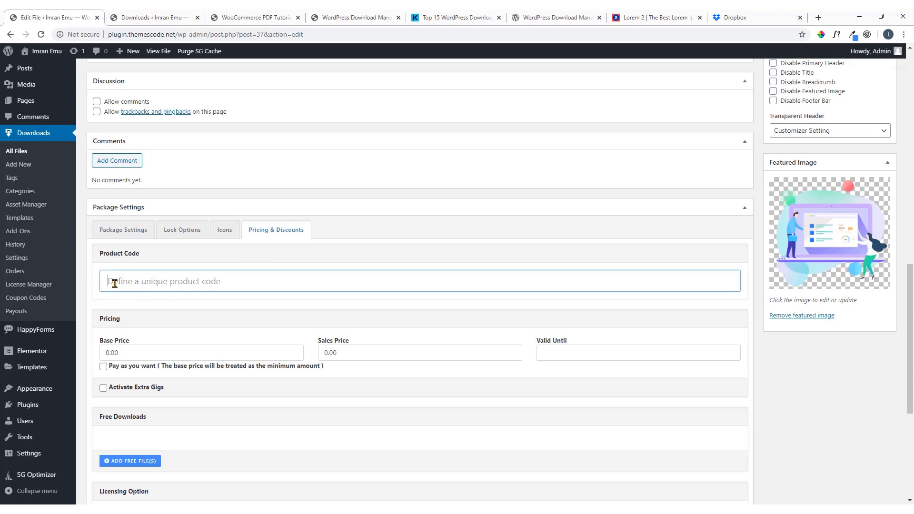
type("8754612")
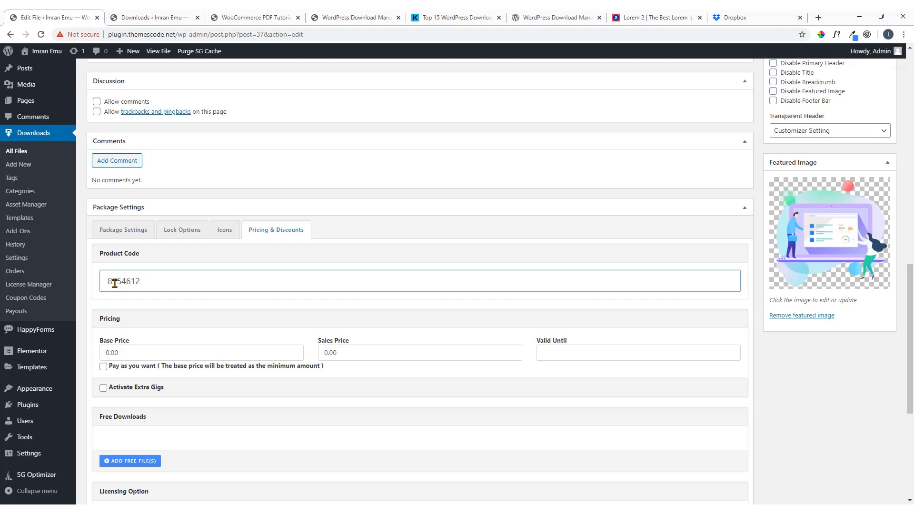
left_click(153, 325)
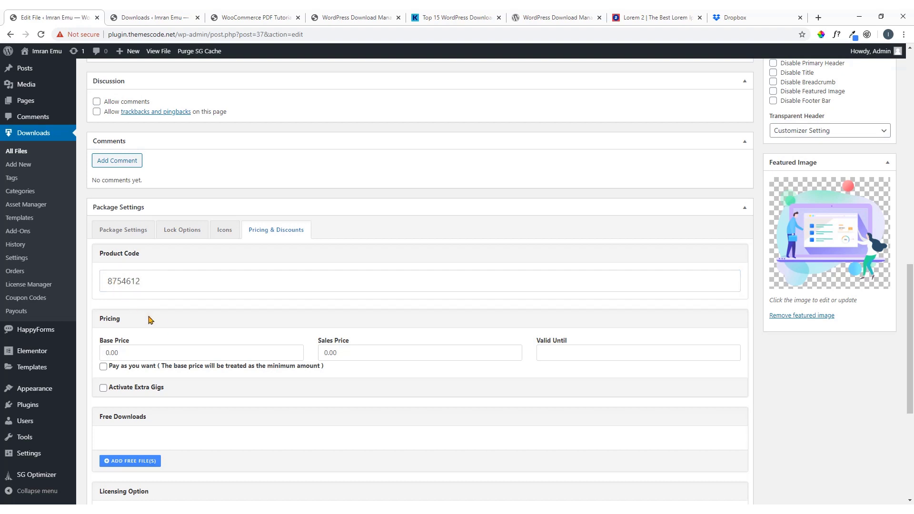
Step: Set the package's base price to 25 and its sales price to 20
left_click(128, 353)
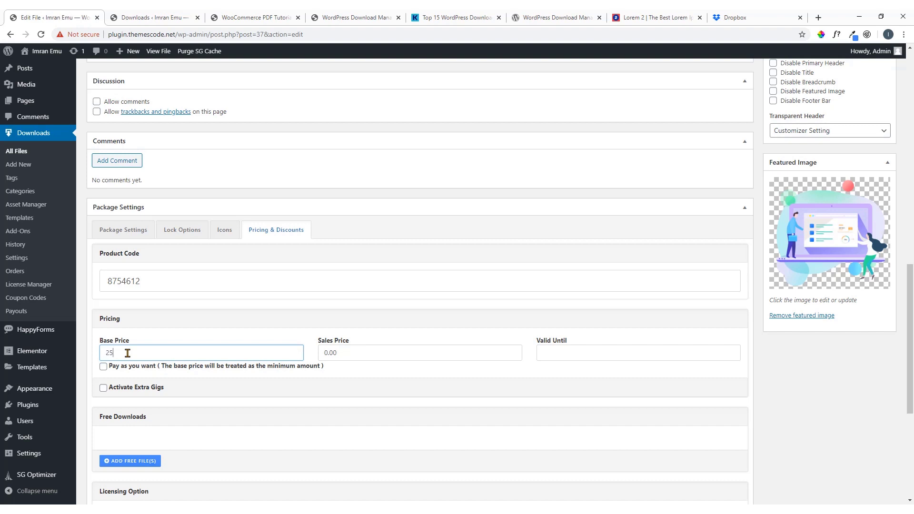
type("25")
left_click(336, 374)
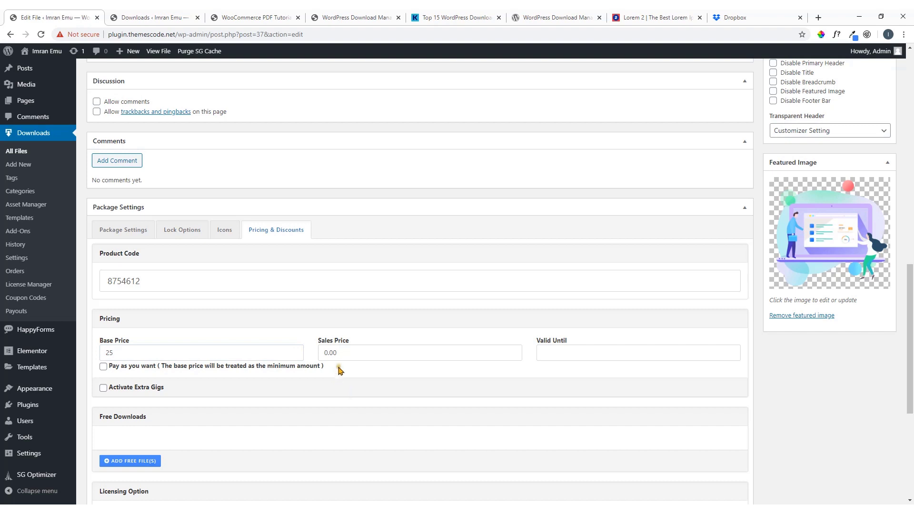
double_click(346, 352)
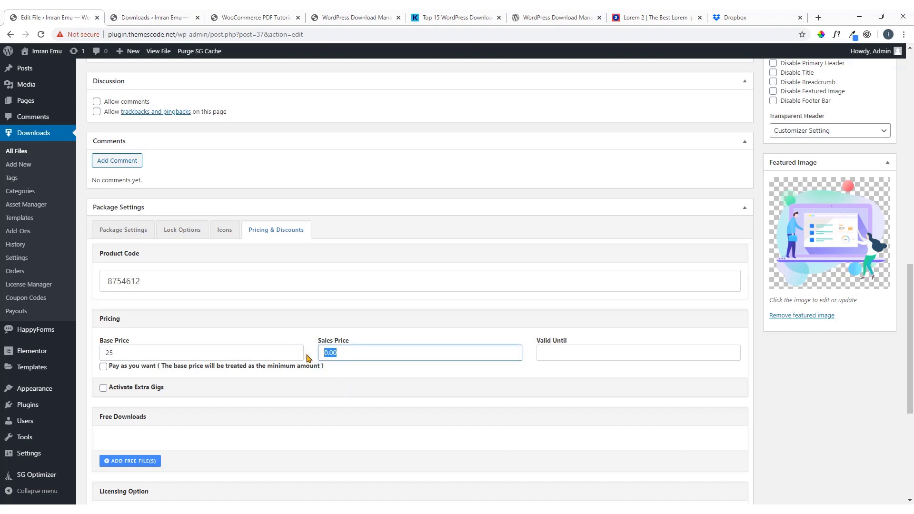
type("20")
left_click(569, 352)
left_click(349, 375)
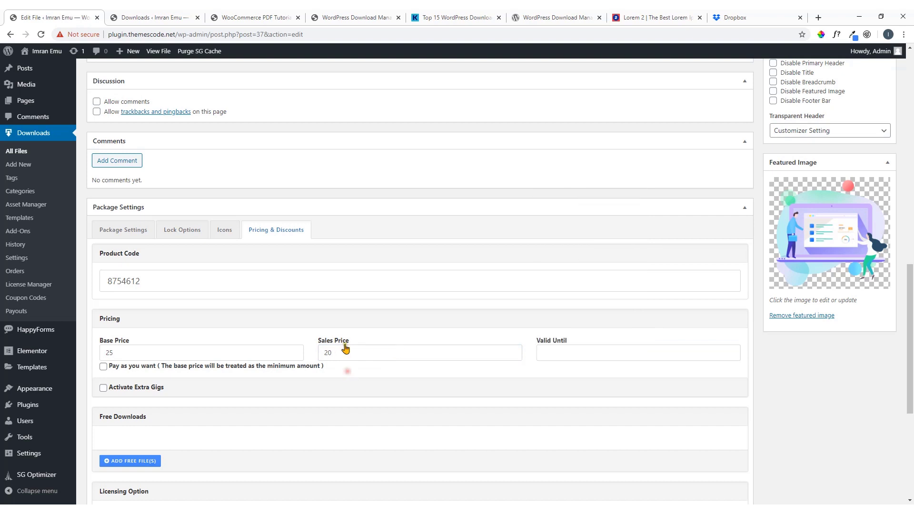
left_click(555, 352)
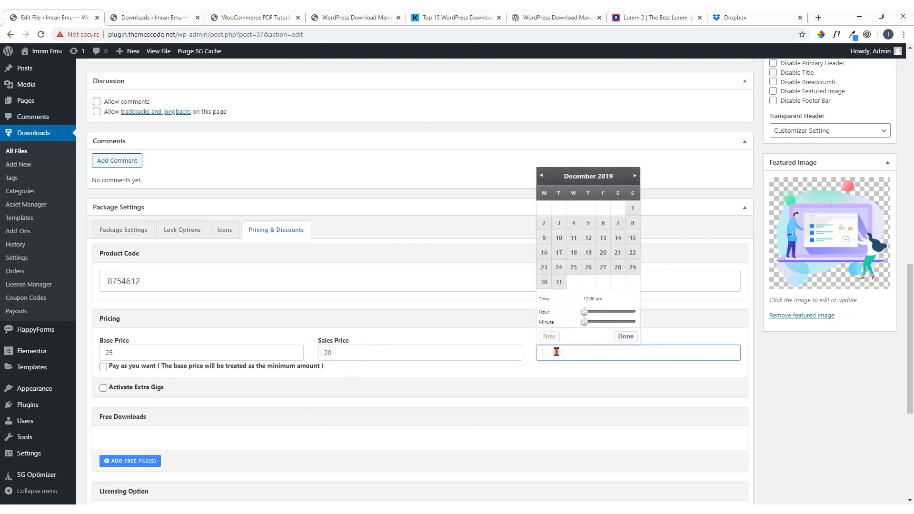
left_click(558, 282)
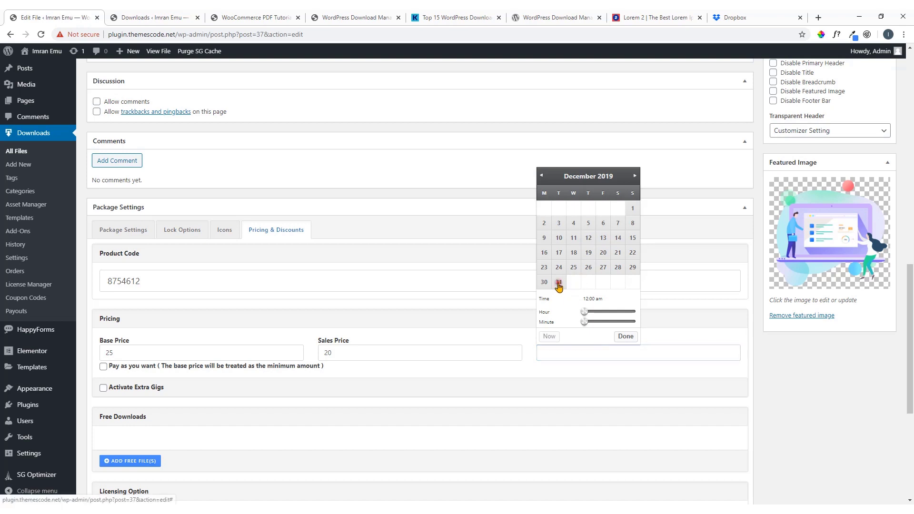
left_click(520, 337)
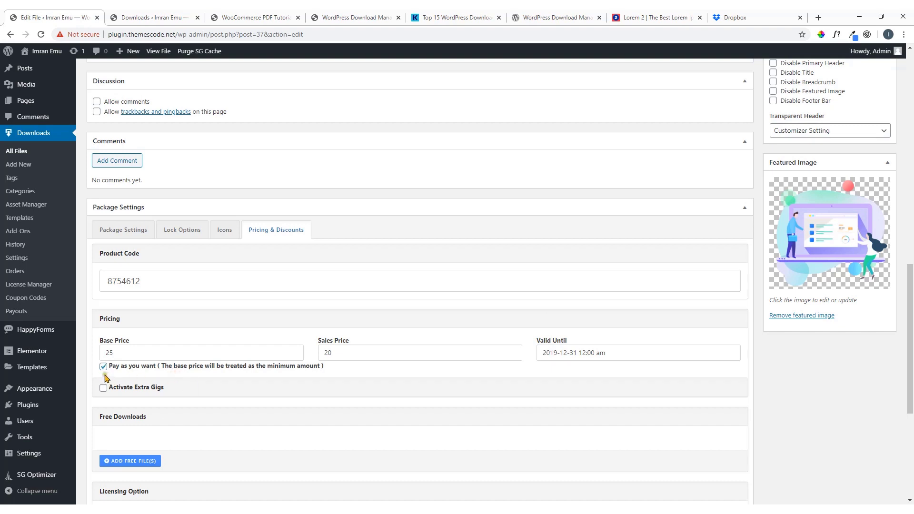
left_click(104, 366)
Step: Activate Extra Gigs for the package and add a gig group
scroll(232, 387, "down", 3)
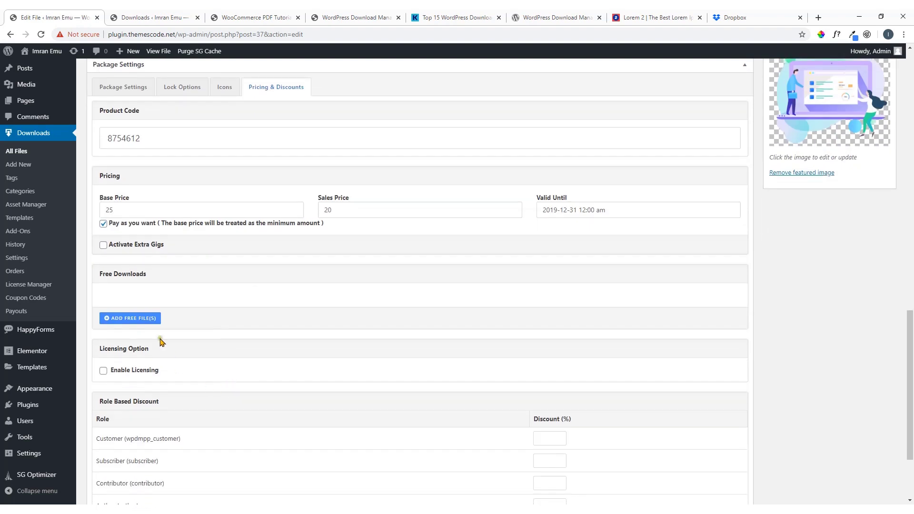
left_click(103, 246)
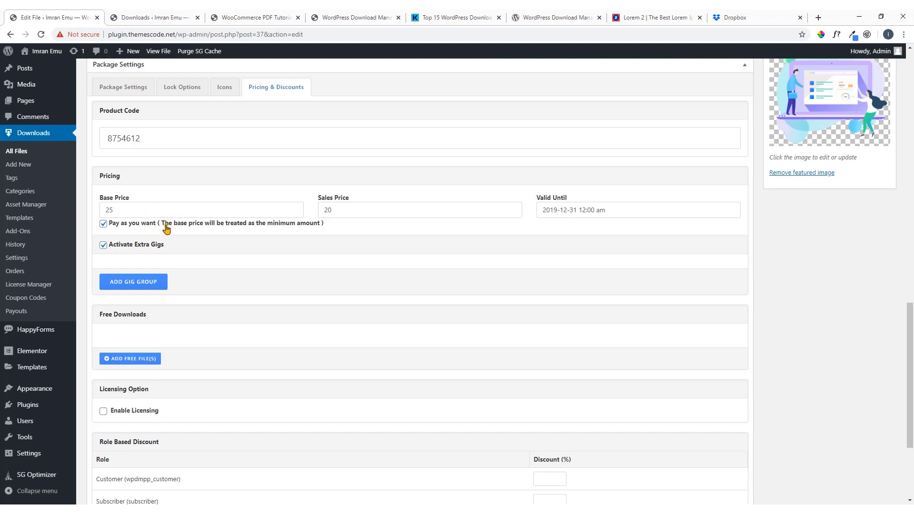
left_click(134, 284)
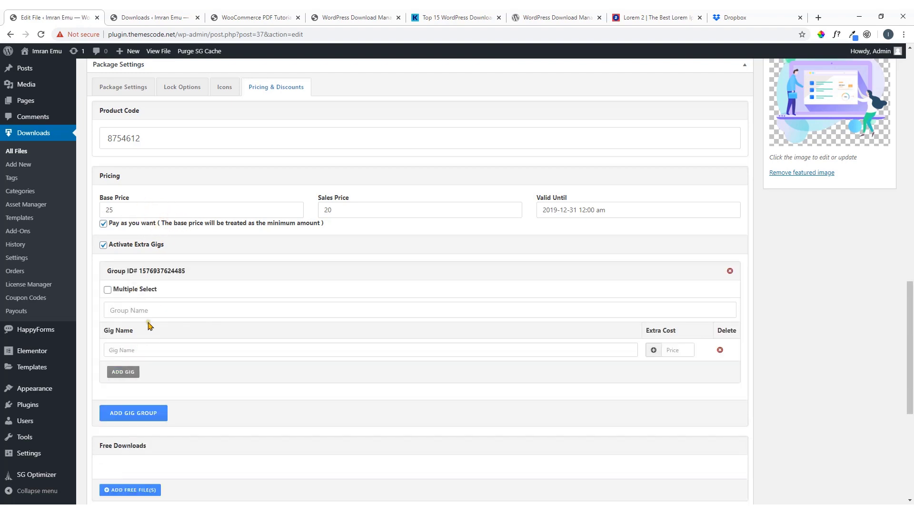
Step: Enable licensing for the package, making the Extended and Unlimited licenses available and requiring a license key
scroll(150, 326, "down", 4)
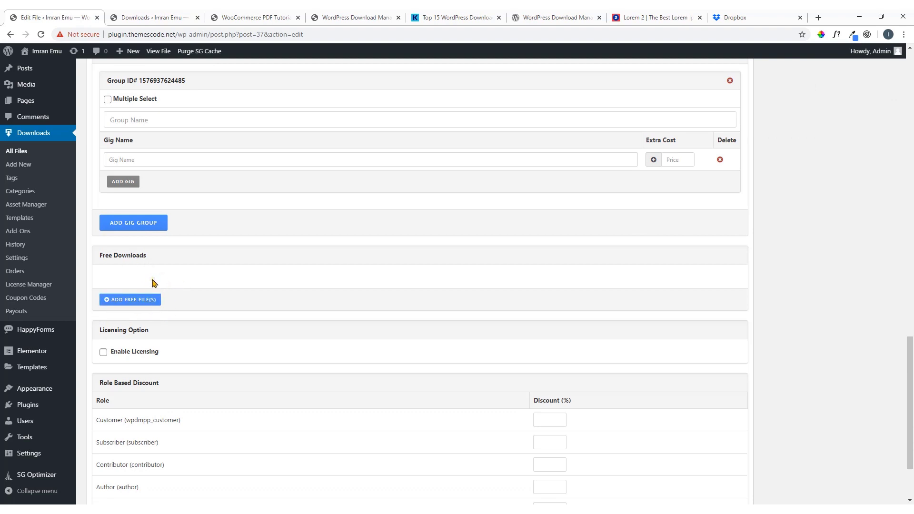
scroll(153, 283, "down", 2)
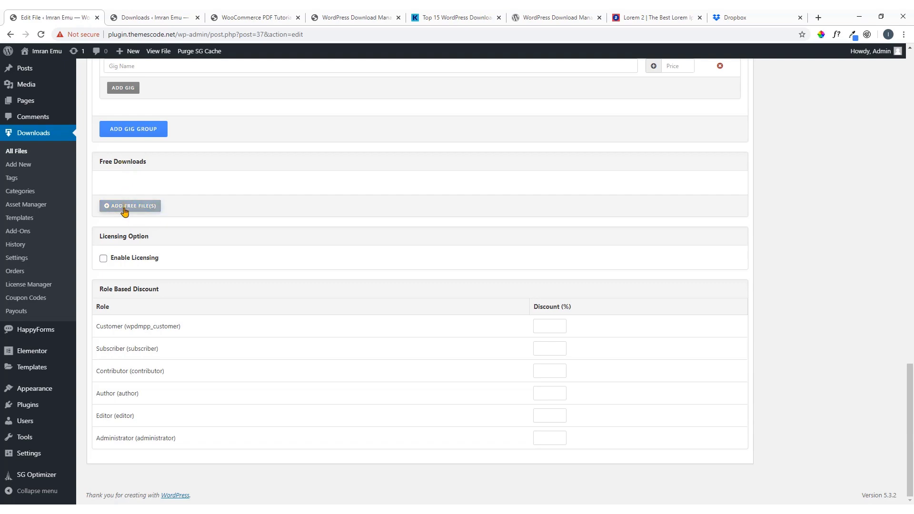
scroll(126, 210, "up", 4)
scroll(145, 163, "up", 4)
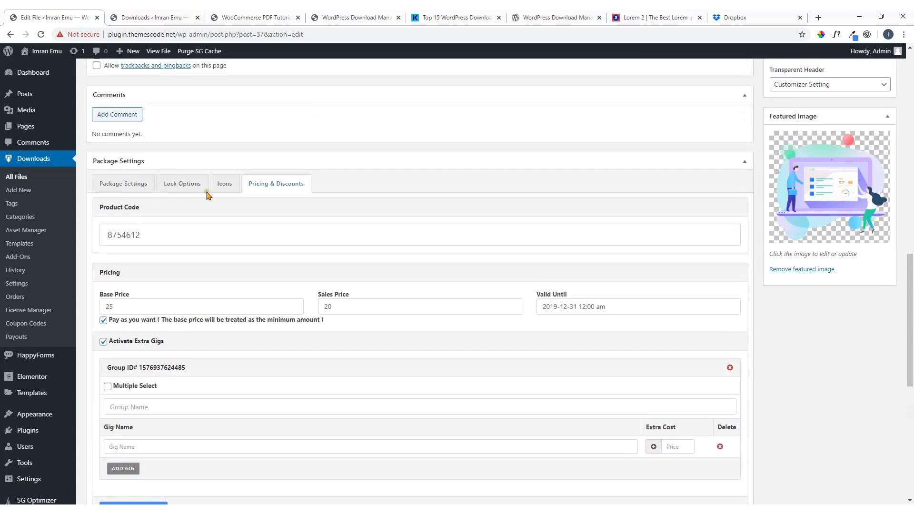
scroll(184, 259, "down", 8)
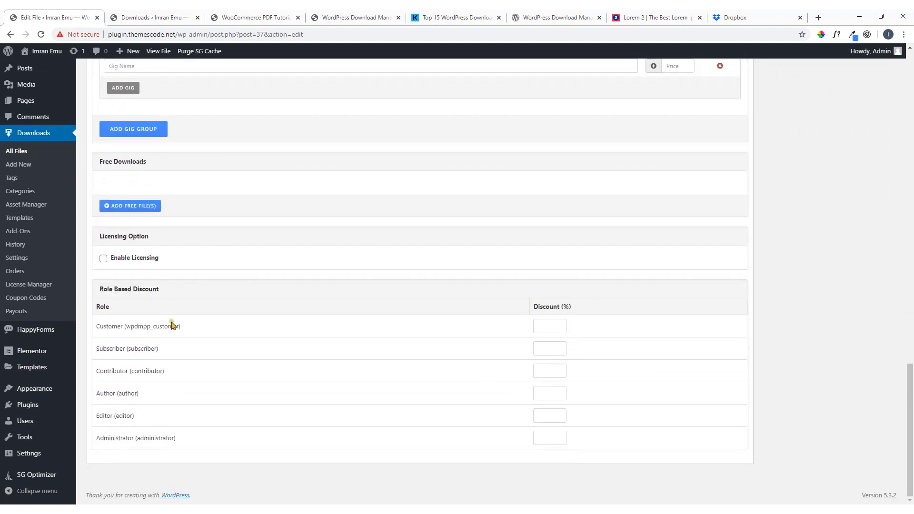
left_click(104, 259)
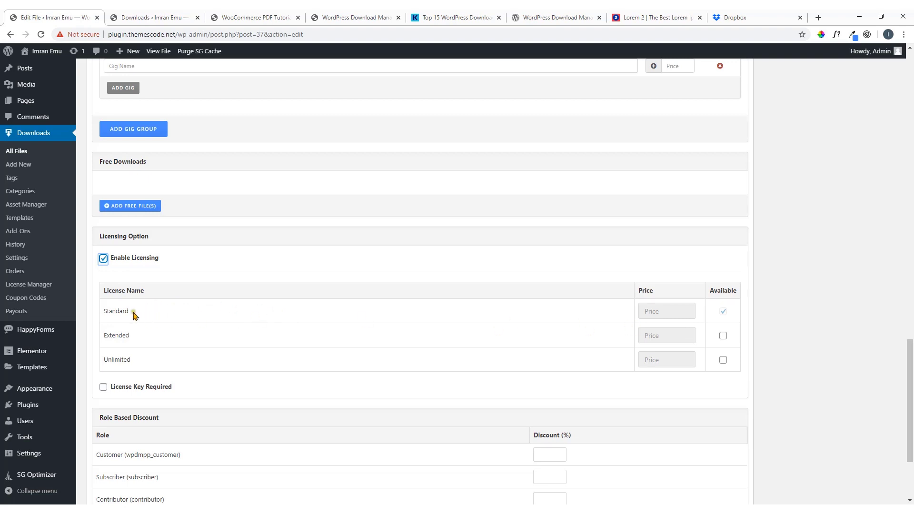
left_click(653, 314)
left_click(722, 335)
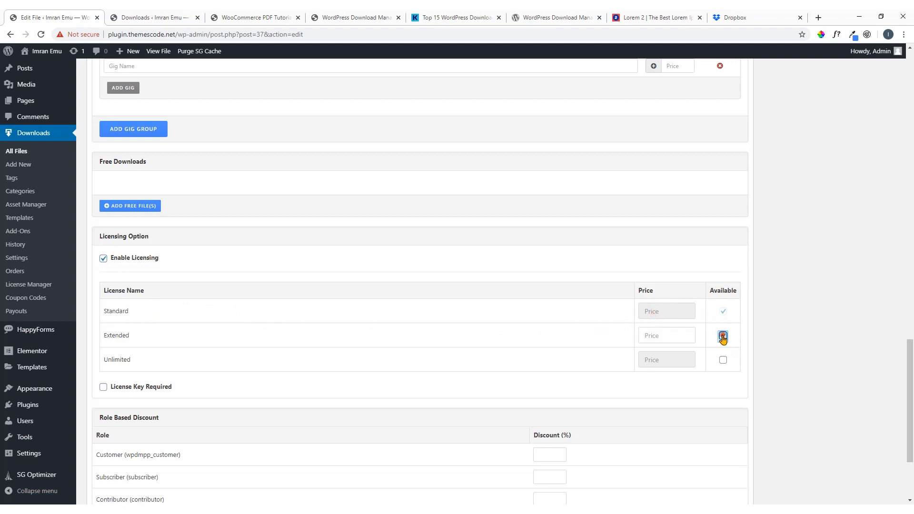
left_click(722, 361)
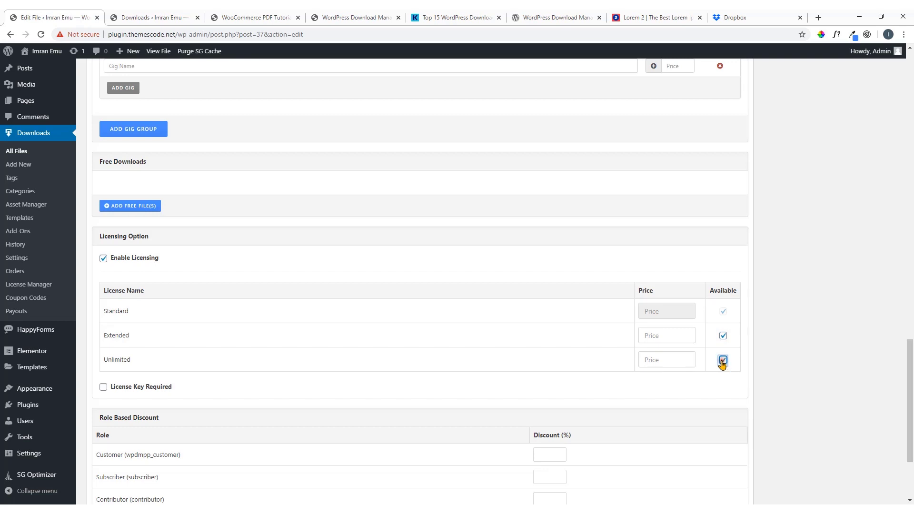
left_click(104, 389)
Step: Set the license prices to 30 for Extended and 40 for Unlimited, and open the Customer role's discount for entry
left_click(652, 335)
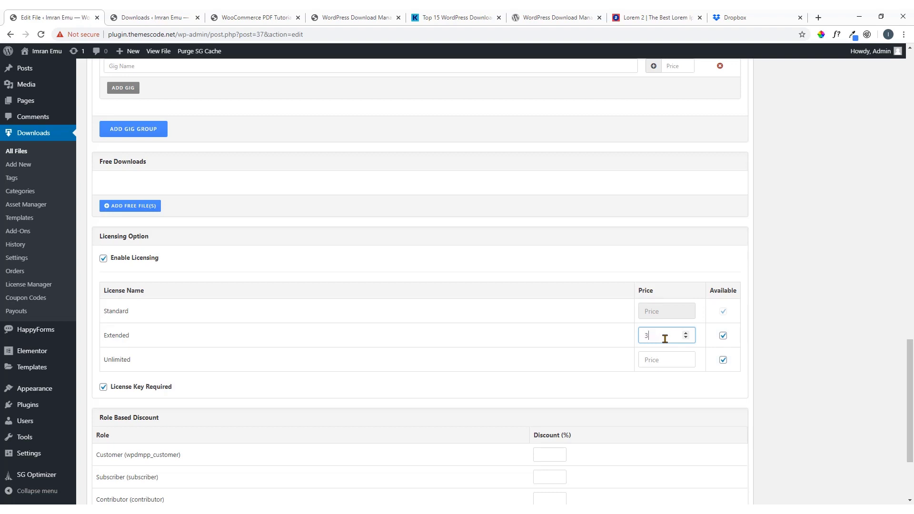
left_click(653, 358)
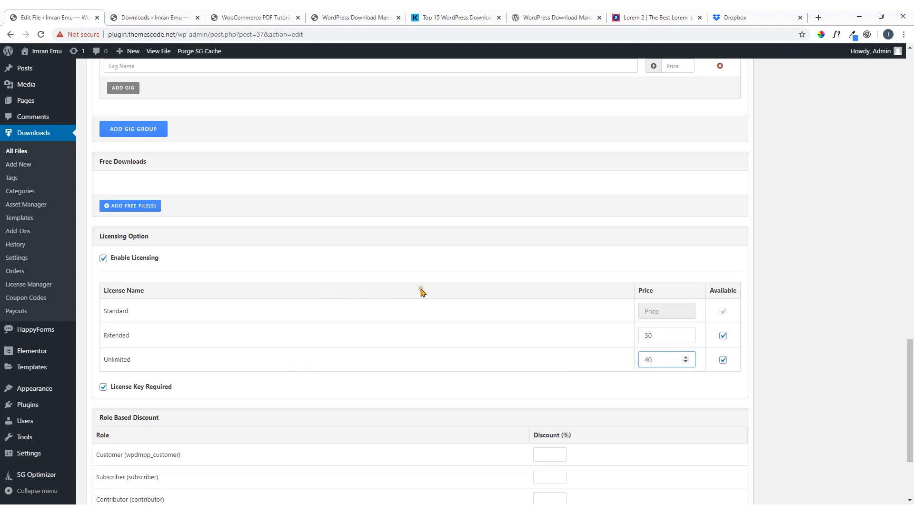
scroll(370, 339, "down", 3)
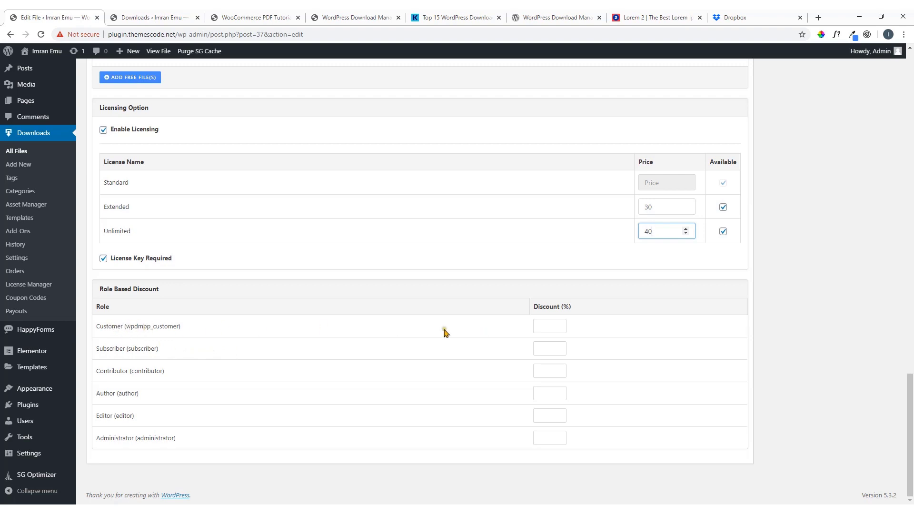
left_click(539, 326)
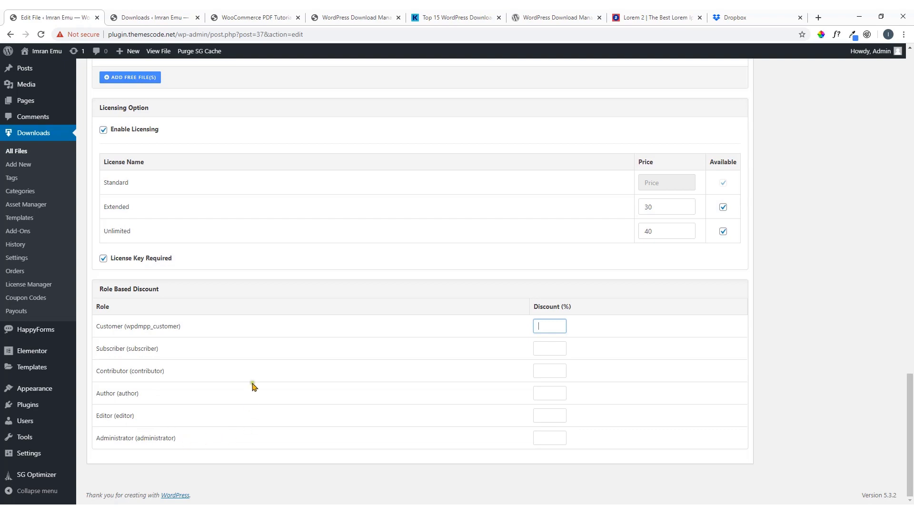
Step: Update the WooCommerce PDF Tutorial download to save its pricing and licensing settings
scroll(251, 386, "up", 10)
scroll(255, 385, "up", 5)
scroll(349, 331, "up", 10)
scroll(351, 336, "up", 5)
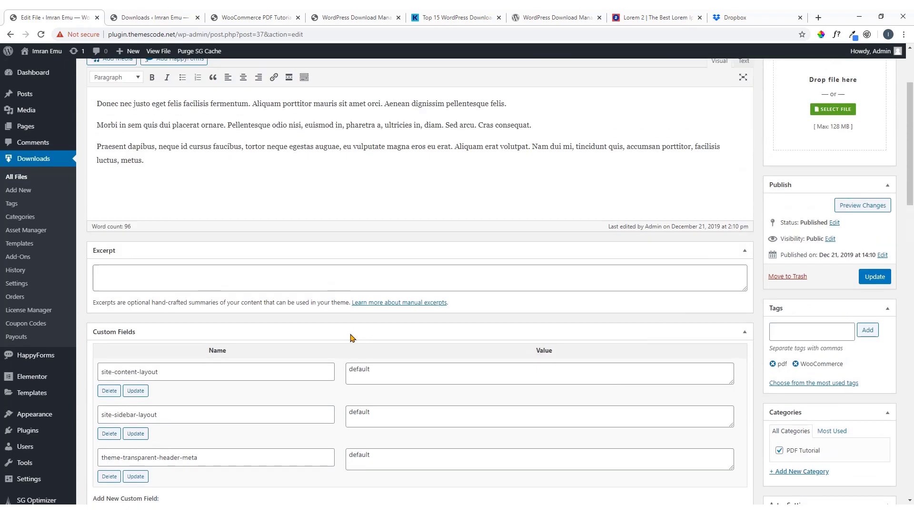
scroll(351, 337, "up", 3)
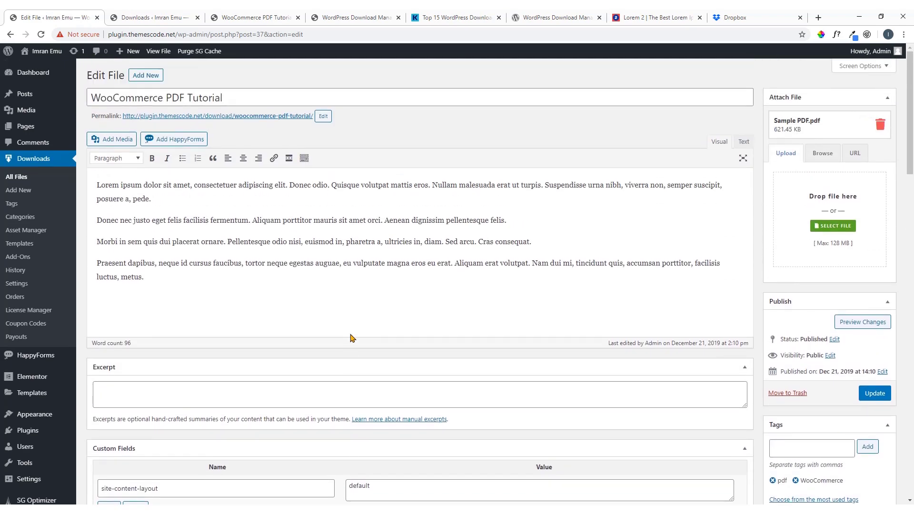
left_click(874, 394)
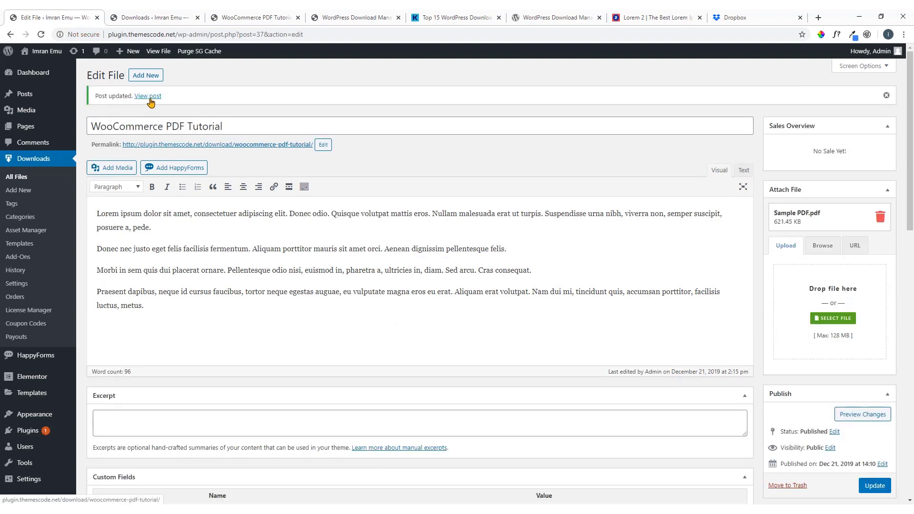
Step: View the updated download's public page in a new tab and add the WooCommerce PDF Tutorial to the cart
right_click(148, 100)
left_click(161, 105)
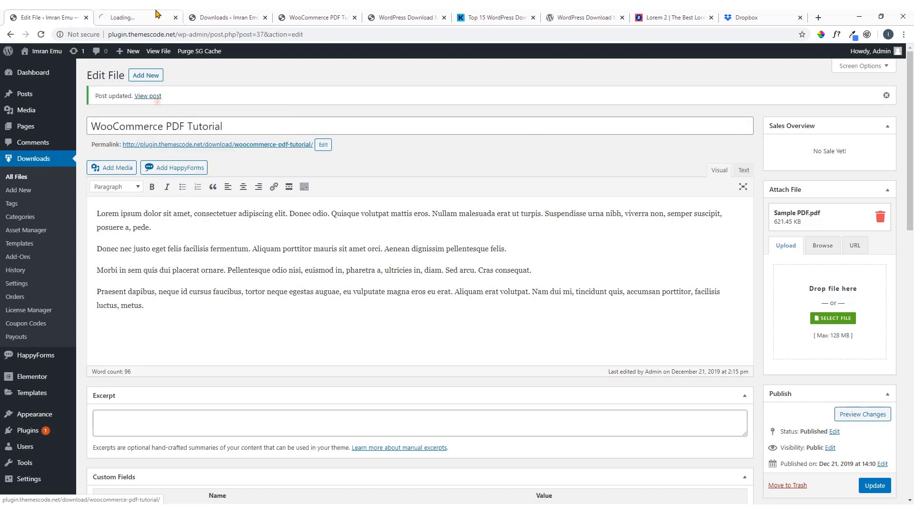
left_click(154, 14)
scroll(250, 163, "down", 14)
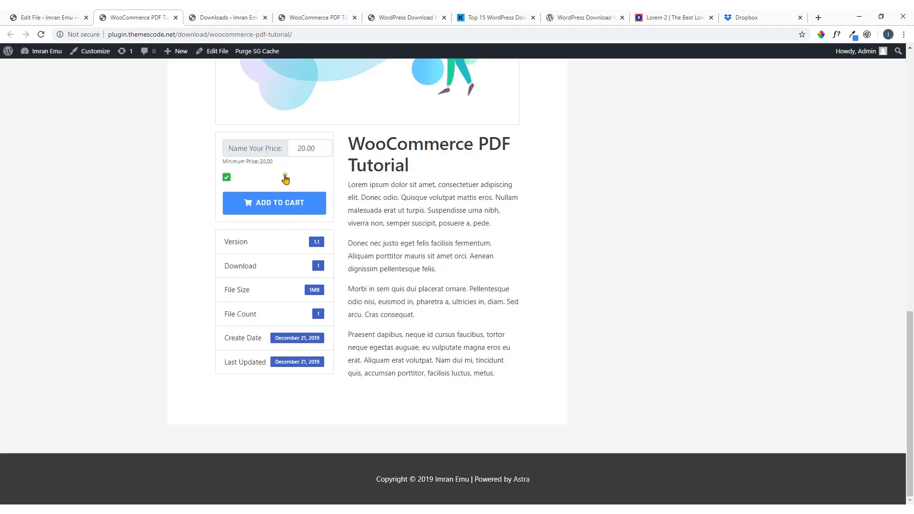
left_click(275, 210)
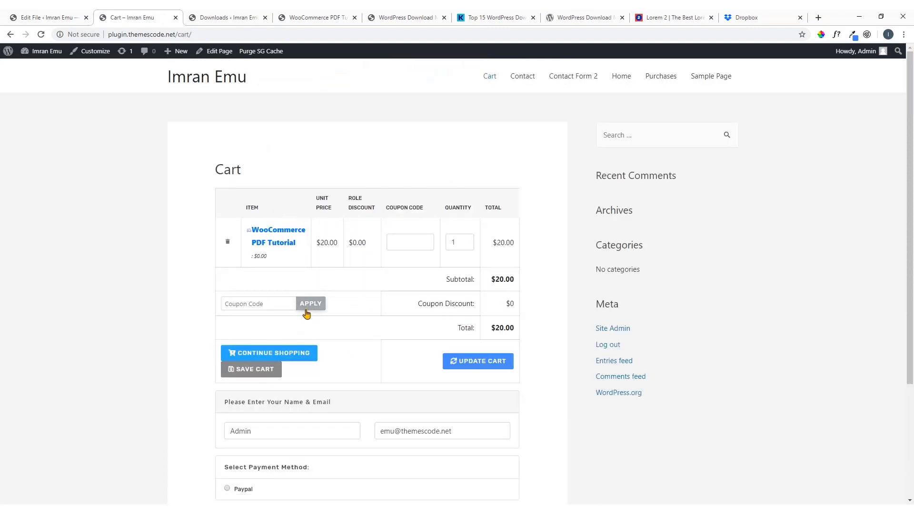
Step: Review the cart's checkout options with Paypal as the payment method, and close the cart page without paying
scroll(333, 376, "down", 3)
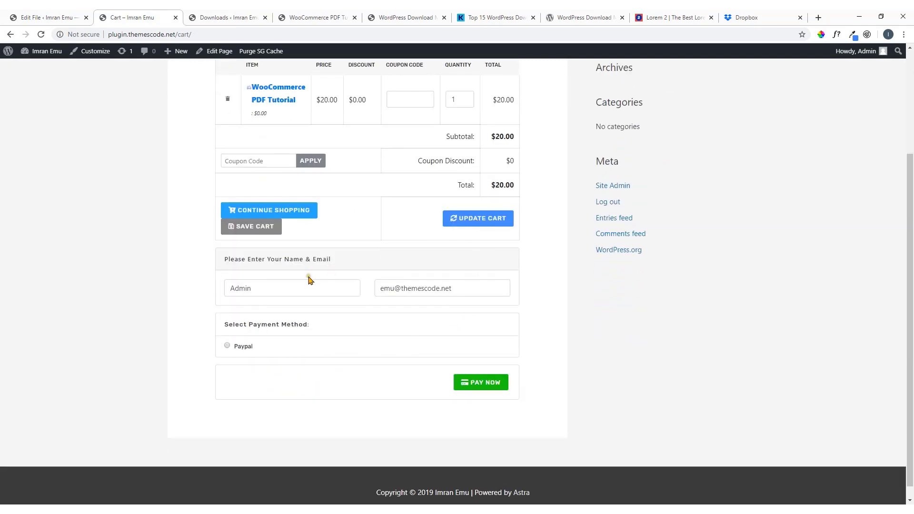
left_click(227, 346)
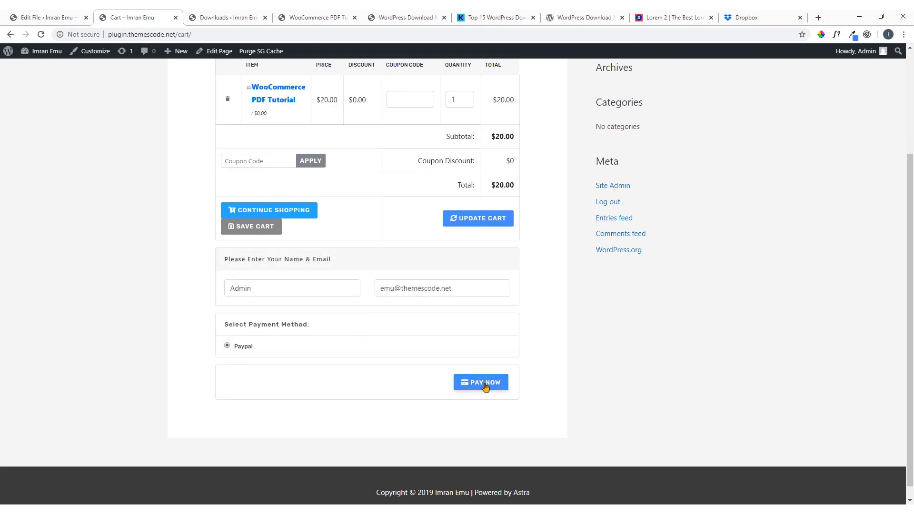
scroll(482, 385, "up", 3)
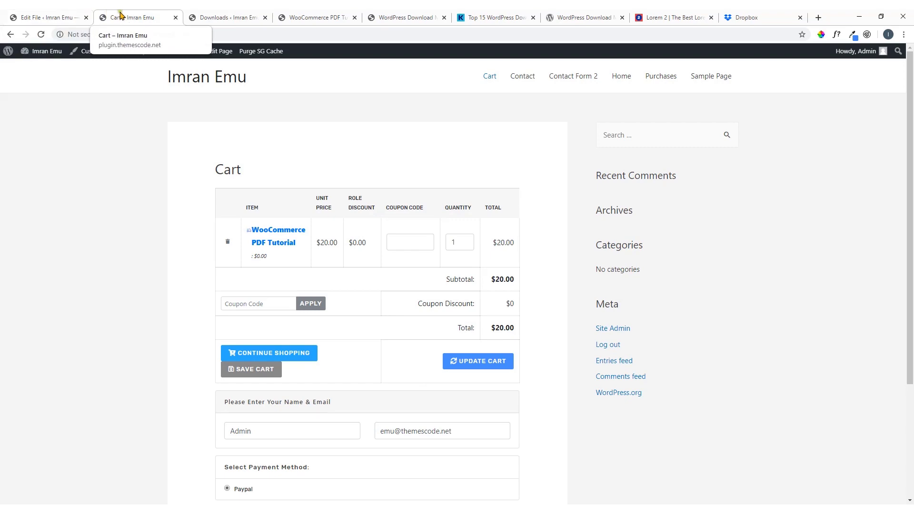
left_click(175, 17)
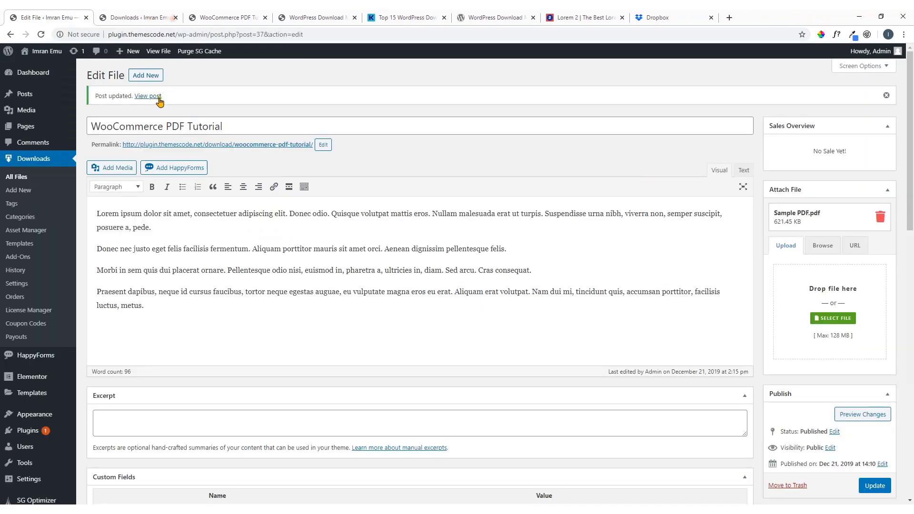
Step: Copy the WooCommerce PDF Tutorial's short-code [wpdm_package id='37'] from the list of all download files
left_click(19, 178)
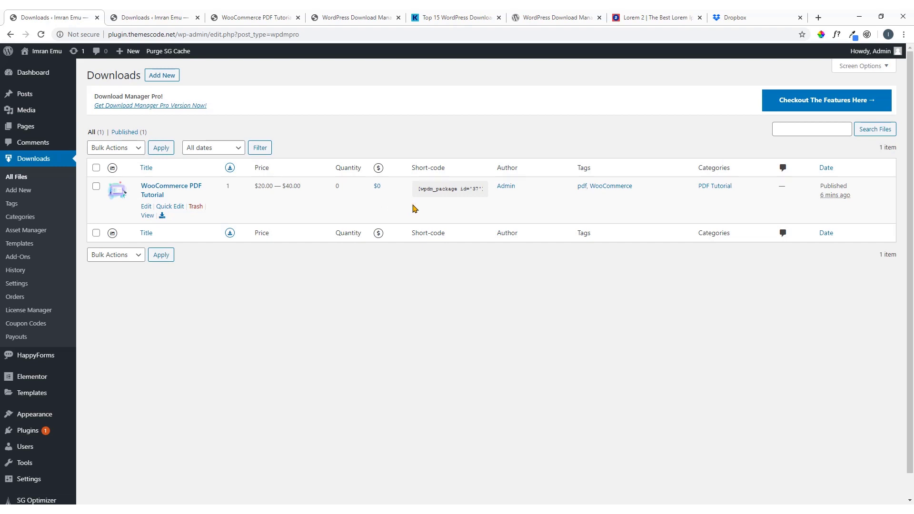
left_click_drag(417, 190, 472, 190)
right_click(464, 190)
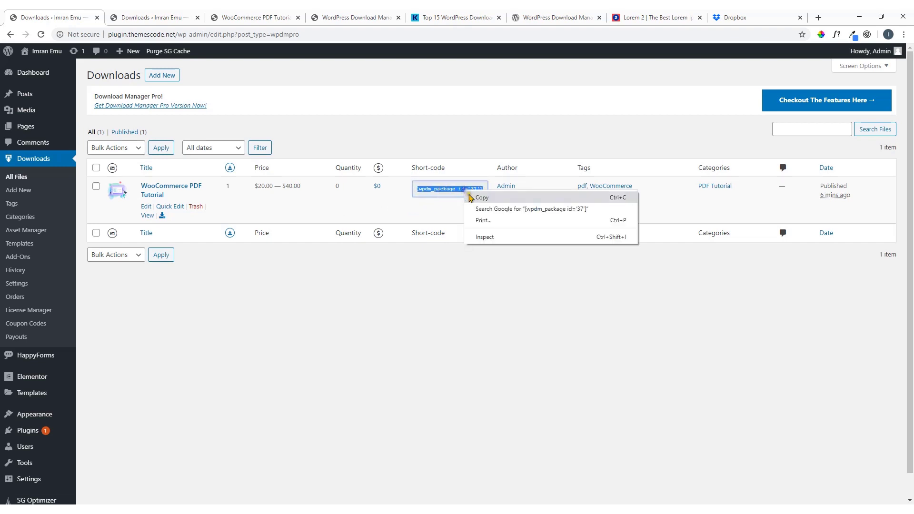
left_click(474, 196)
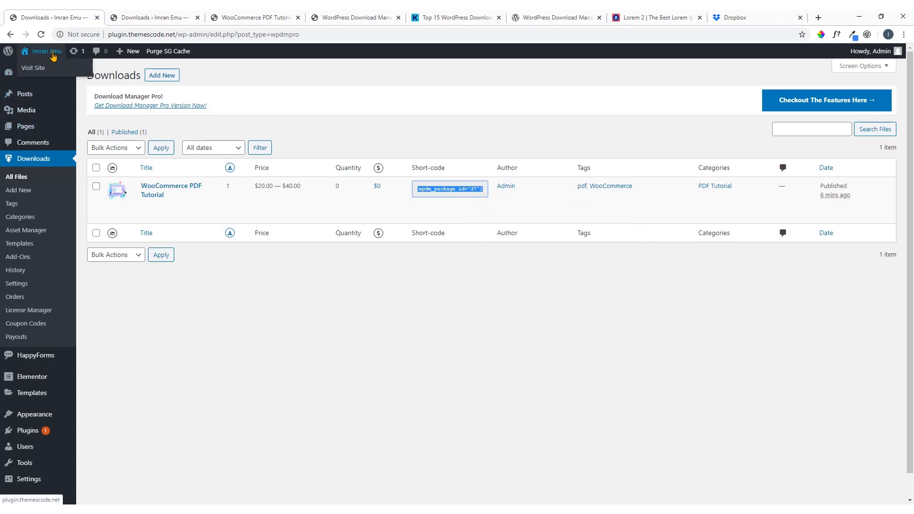
Step: Open the site's home page in a new tab and start editing it with Elementor
right_click(39, 66)
left_click(50, 73)
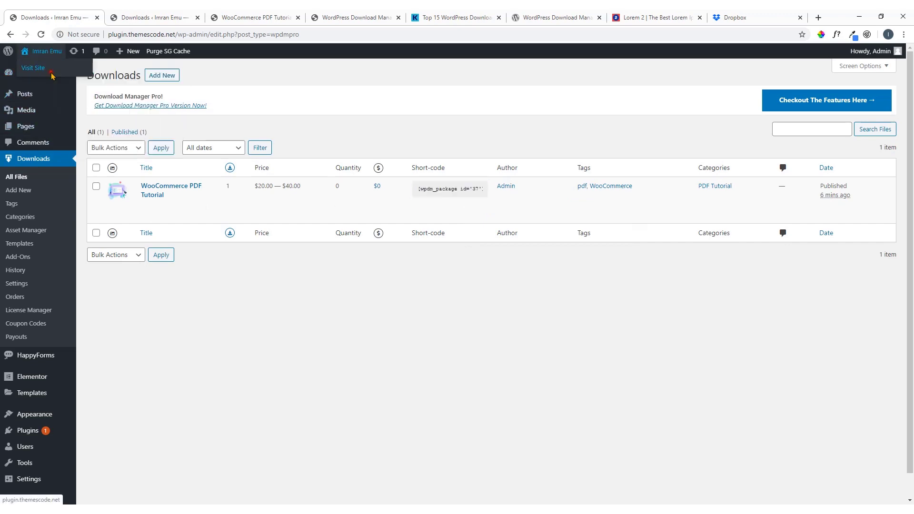
left_click(141, 18)
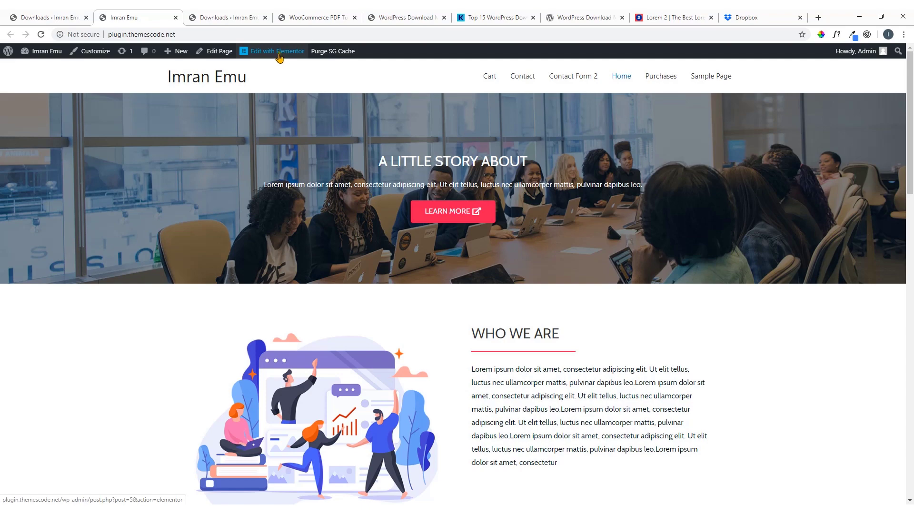
left_click(272, 53)
scroll(561, 312, "down", 2)
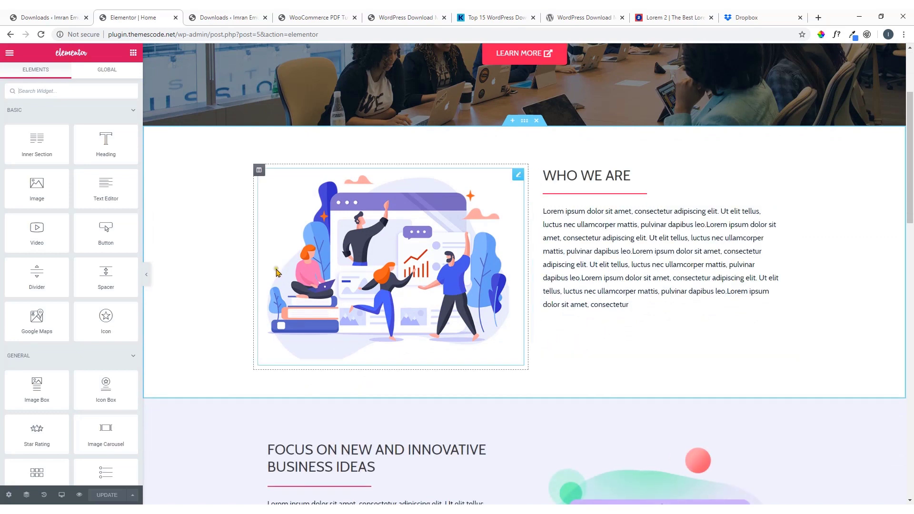
Step: Search the widgets for "short" and place a Shortcode widget below the WHO WE ARE text
left_click(80, 89)
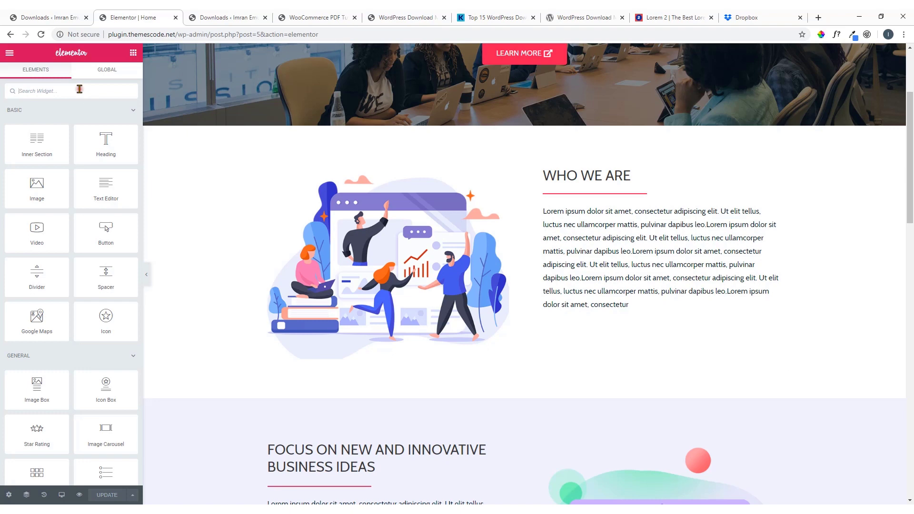
type("short")
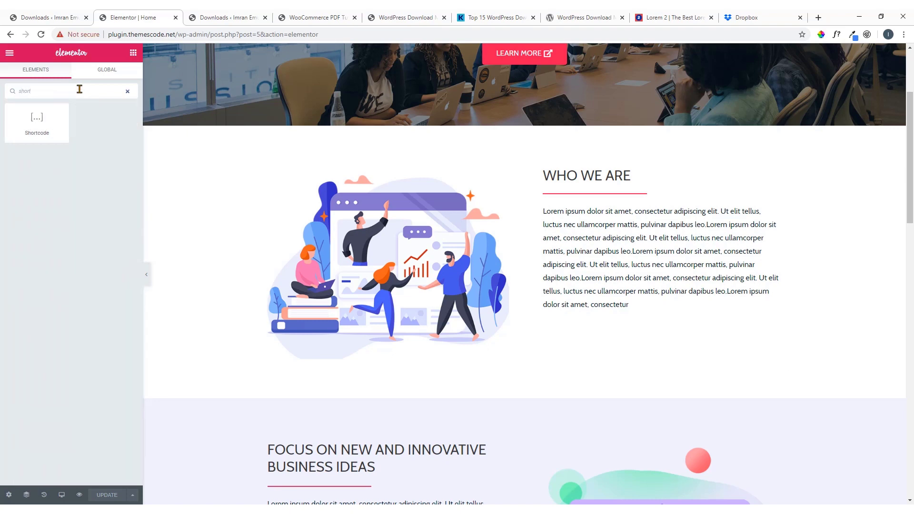
left_click_drag(37, 119, 580, 336)
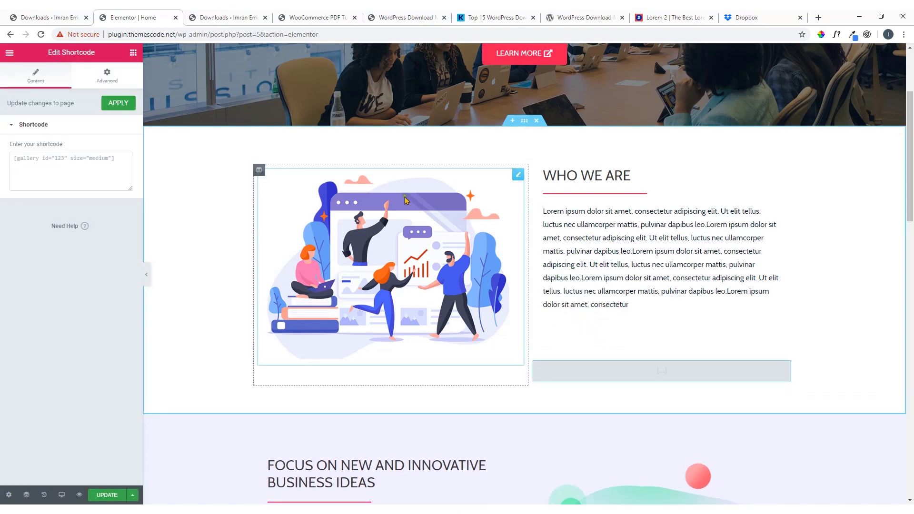
Step: Enter the WooCommerce PDF Tutorial's short-code [wpdm_package id='37'], copied from the downloads list, in the Shortcode widget and update the home page
left_click(66, 17)
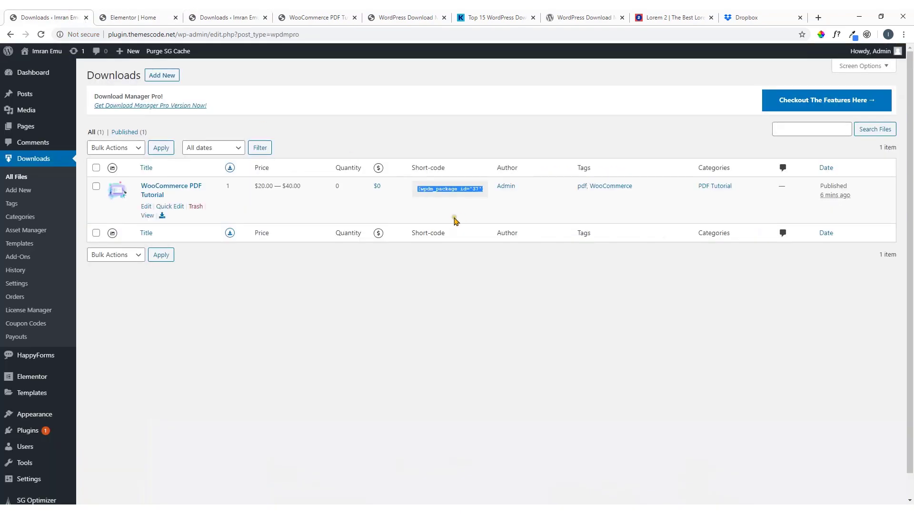
right_click(457, 190)
left_click(467, 197)
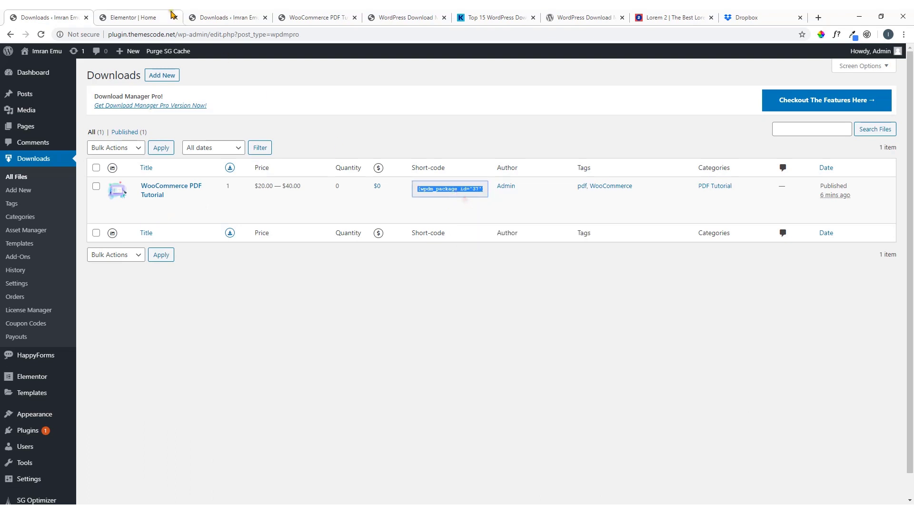
left_click(172, 13)
left_click(95, 163)
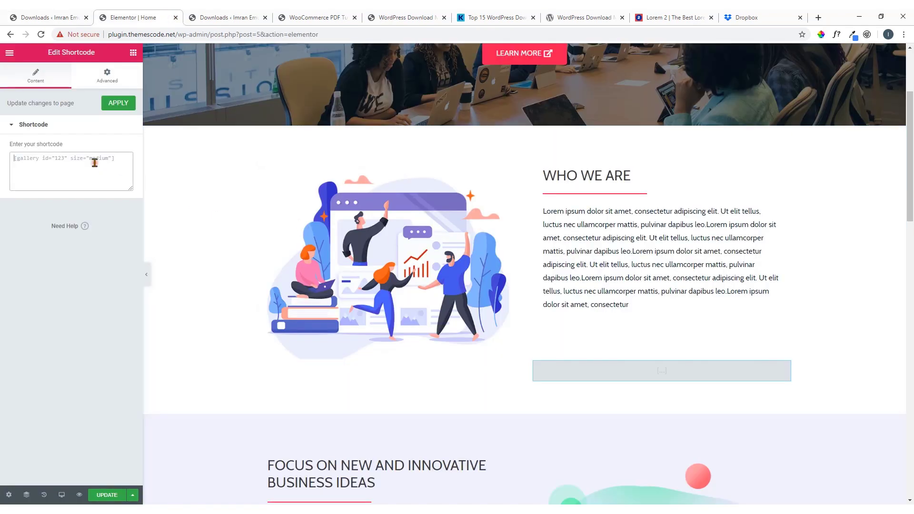
key("ctrl+v")
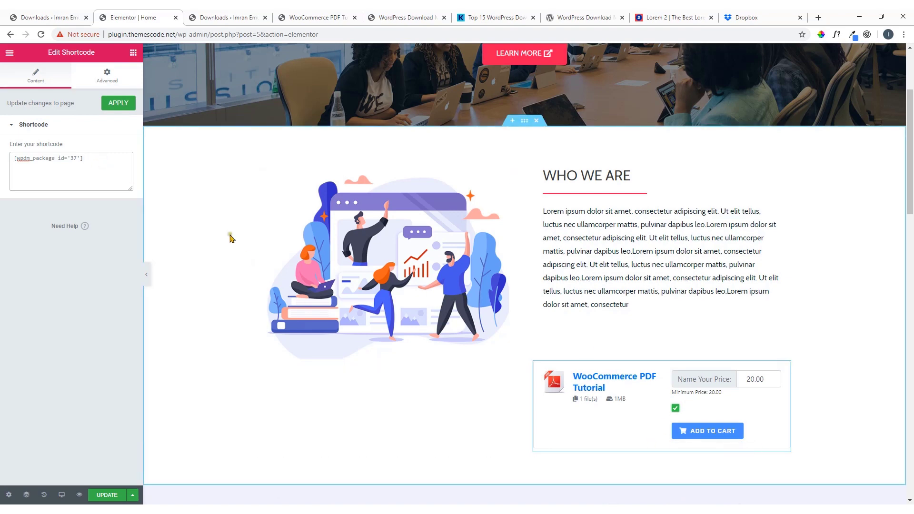
left_click(108, 495)
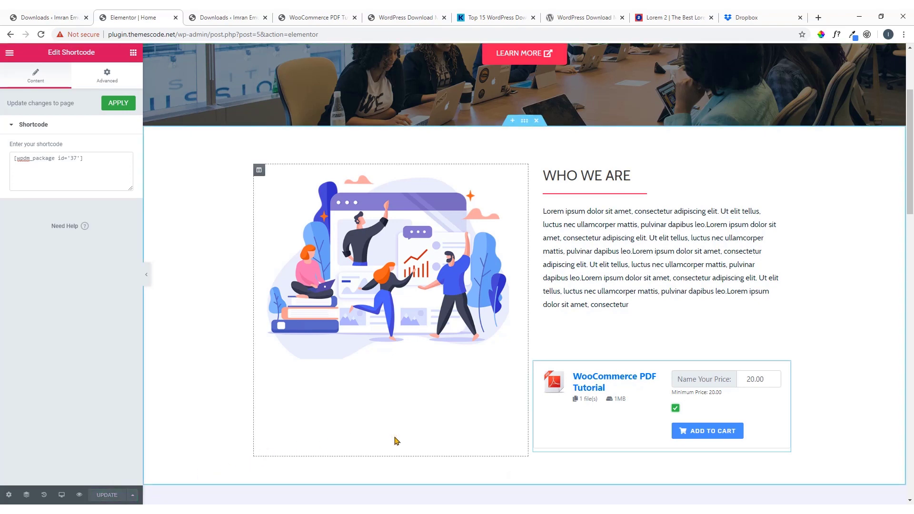
Step: Preview the home page's embedded WooCommerce PDF Tutorial box, and close the preview and the Elementor editor to return to the downloads list
left_click(57, 17)
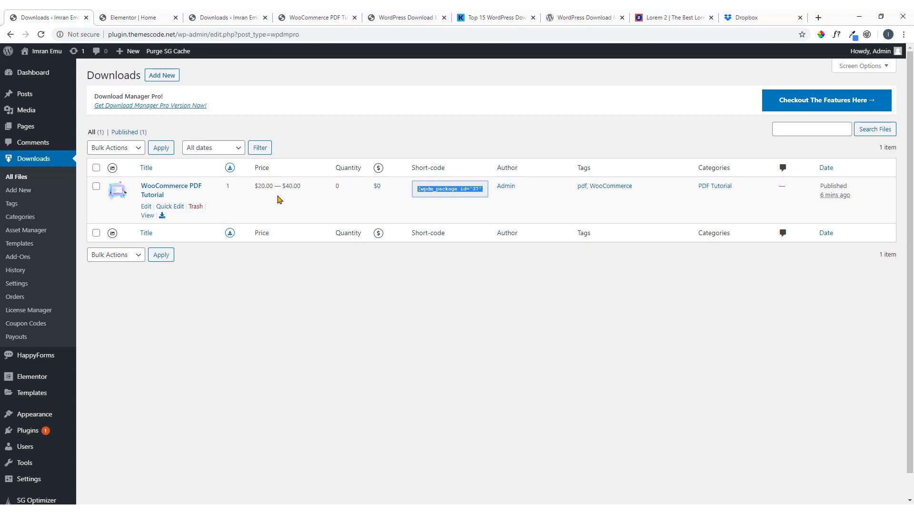
left_click(133, 17)
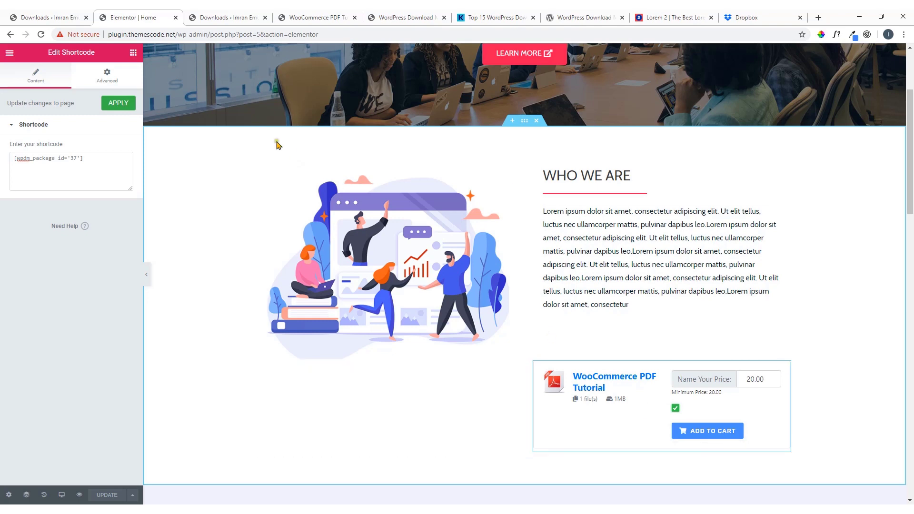
left_click(79, 495)
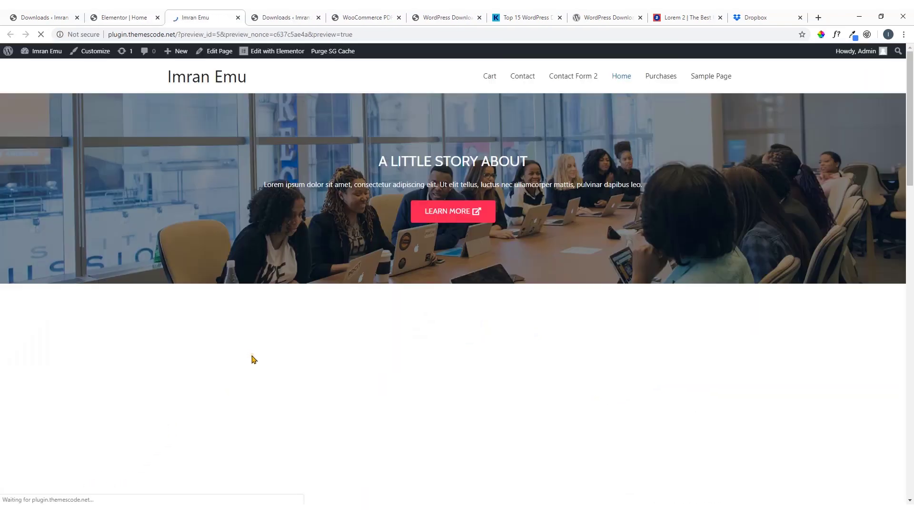
scroll(446, 316, "down", 5)
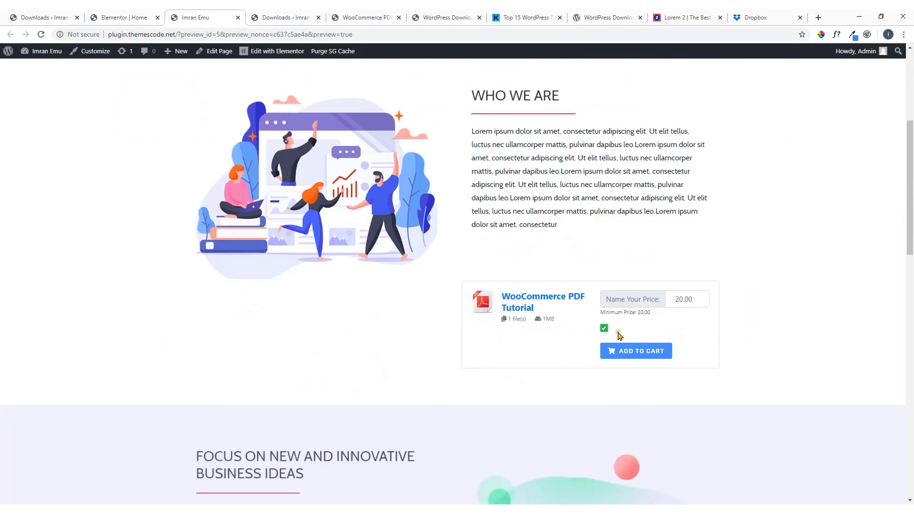
left_click(238, 18)
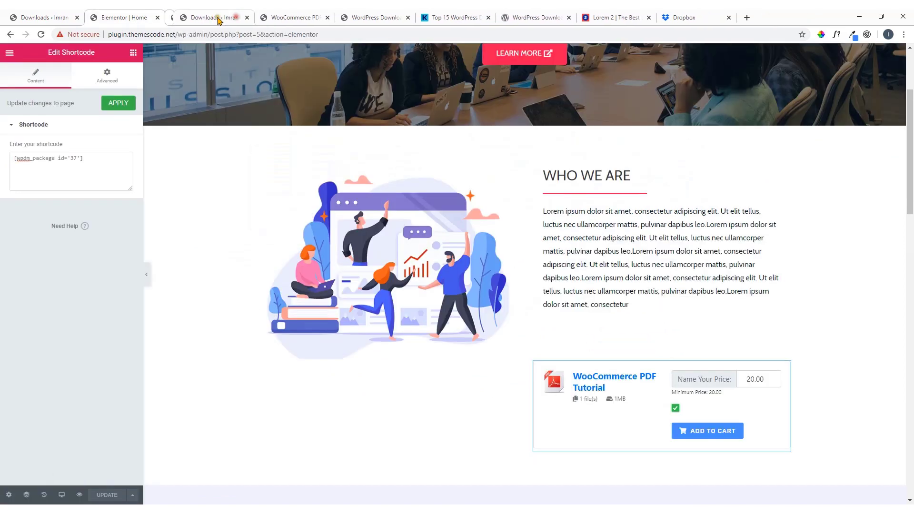
left_click(157, 18)
left_click(51, 13)
left_click(223, 318)
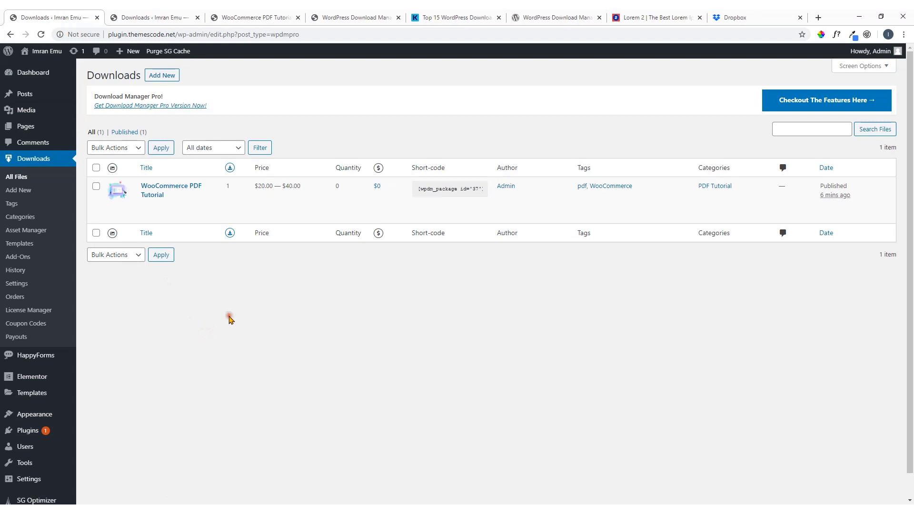
Step: Review the download manager's tags, categories and link templates
mouse_move(238, 189)
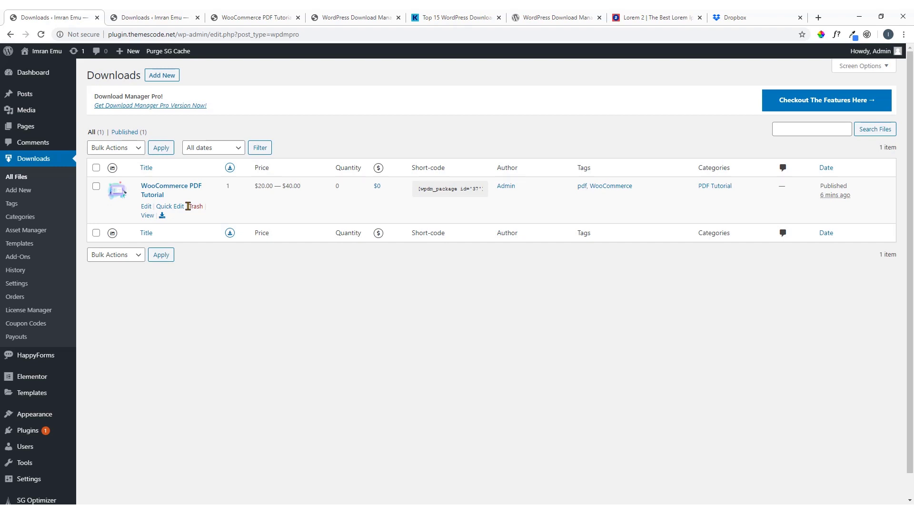
left_click(11, 204)
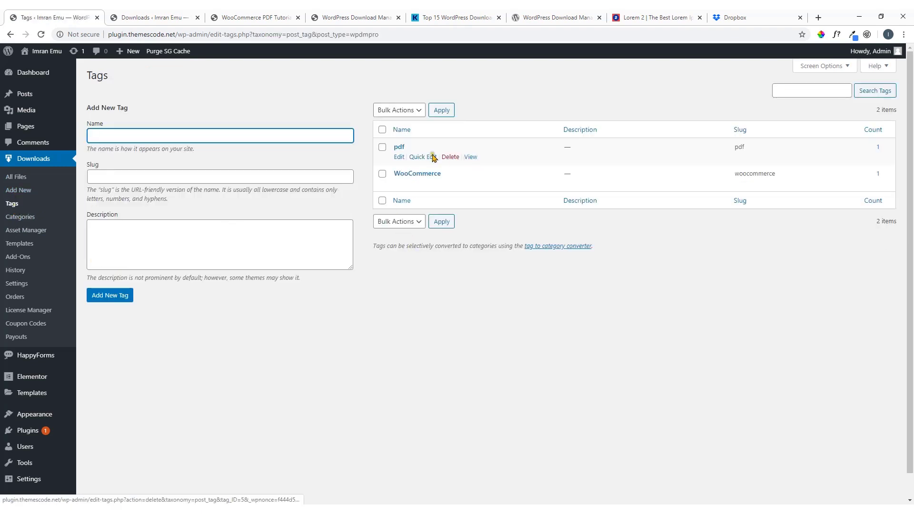
left_click(21, 217)
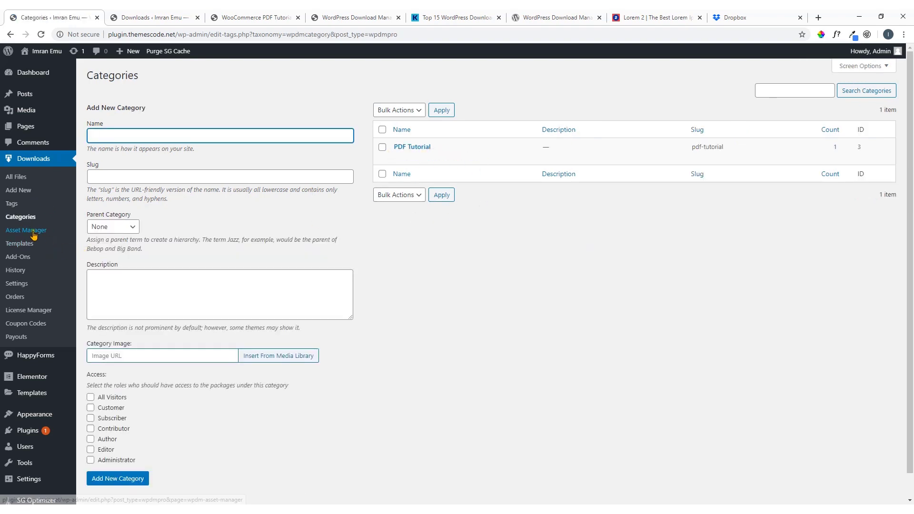
left_click(17, 244)
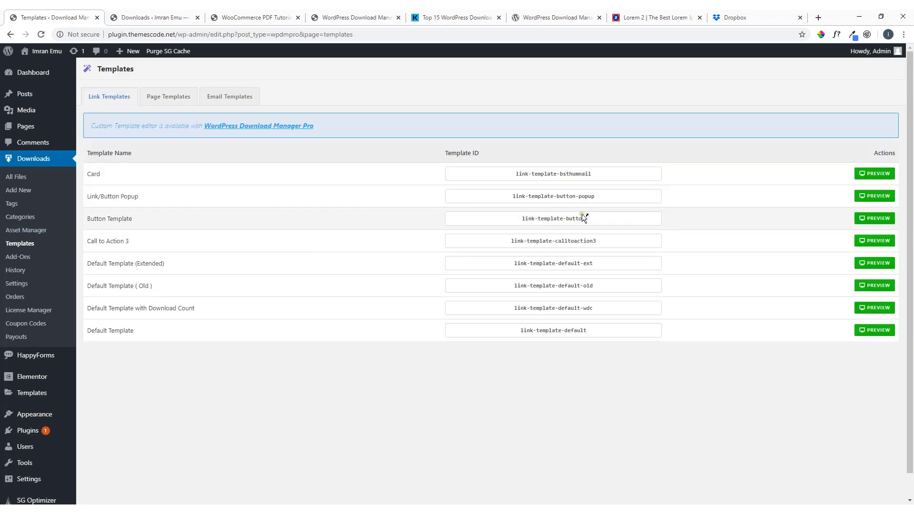
Step: Browse the free WPDM add-ons, and view the download history for the WooCommerce PDF Tutorial package
left_click(25, 261)
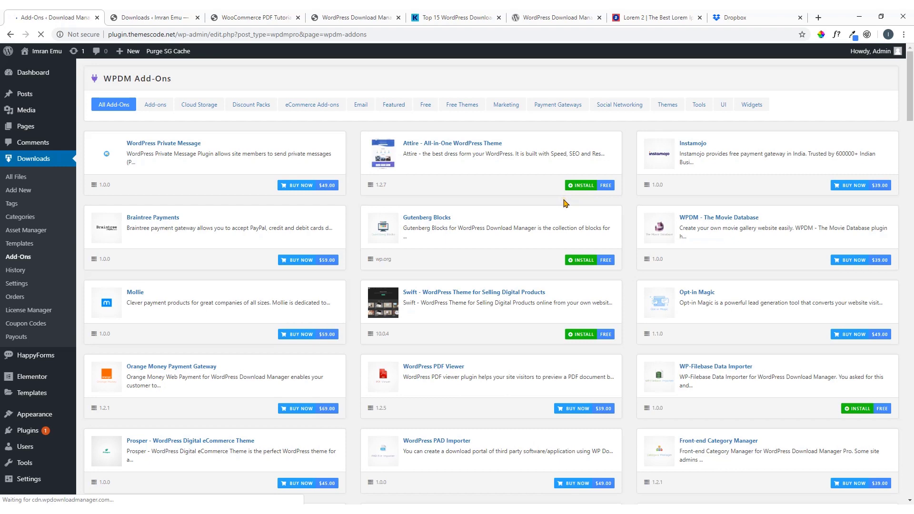
left_click(427, 108)
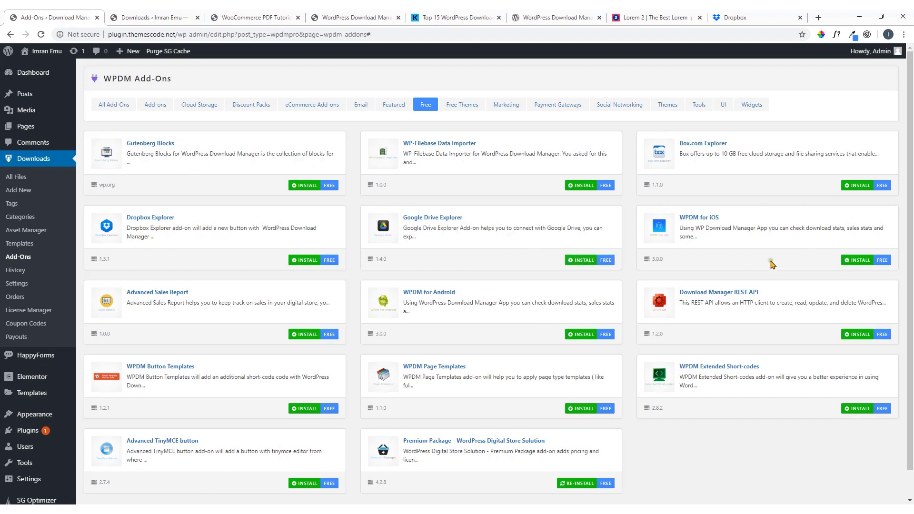
scroll(518, 287, "down", 1)
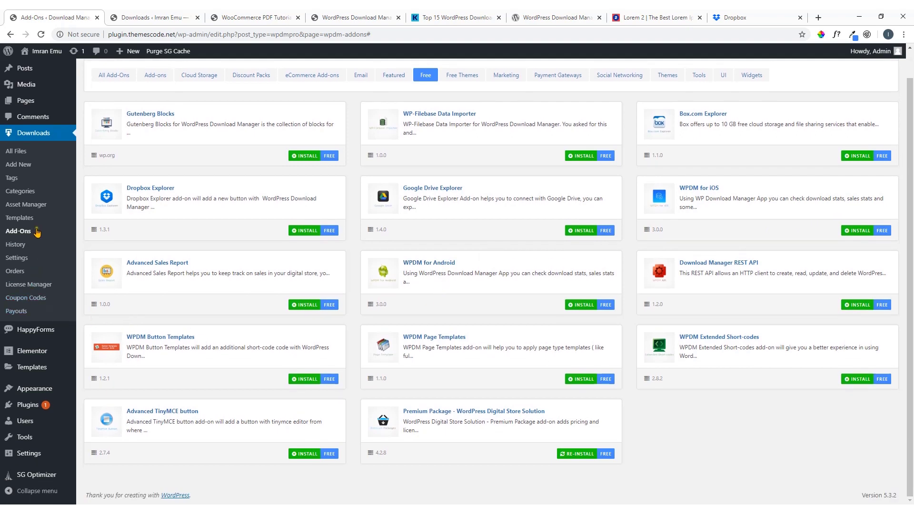
left_click(20, 246)
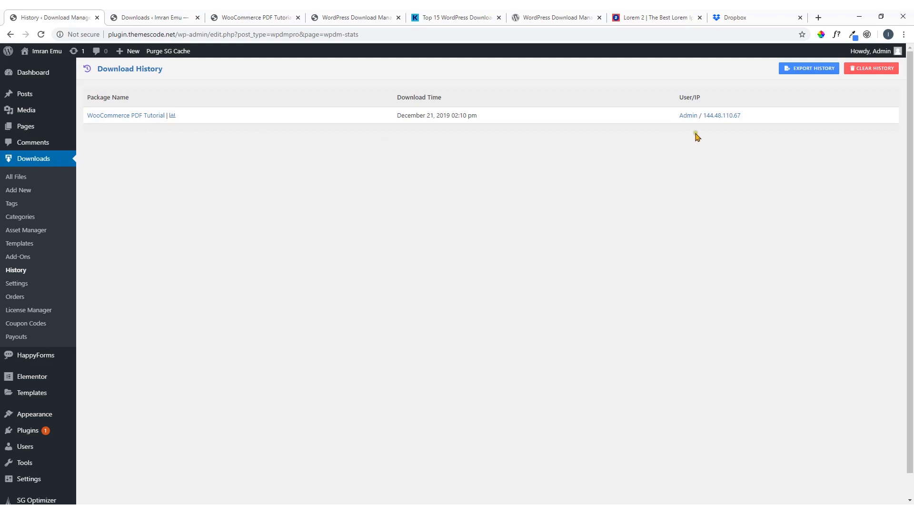
left_click(172, 116)
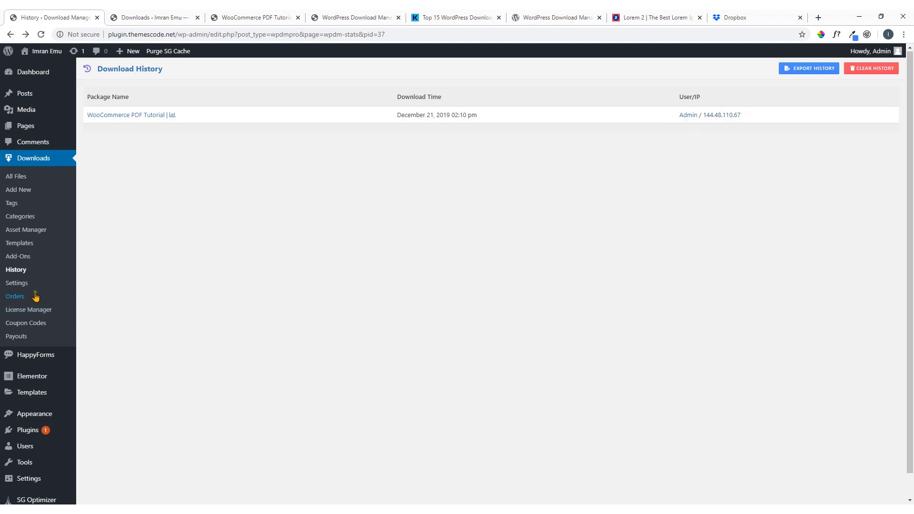
Step: Examine the Download Manager's Basic settings, from messages, file browser and upload options to blocked IPs, reCAPTCHA lock and Misc Settings
left_click(22, 285)
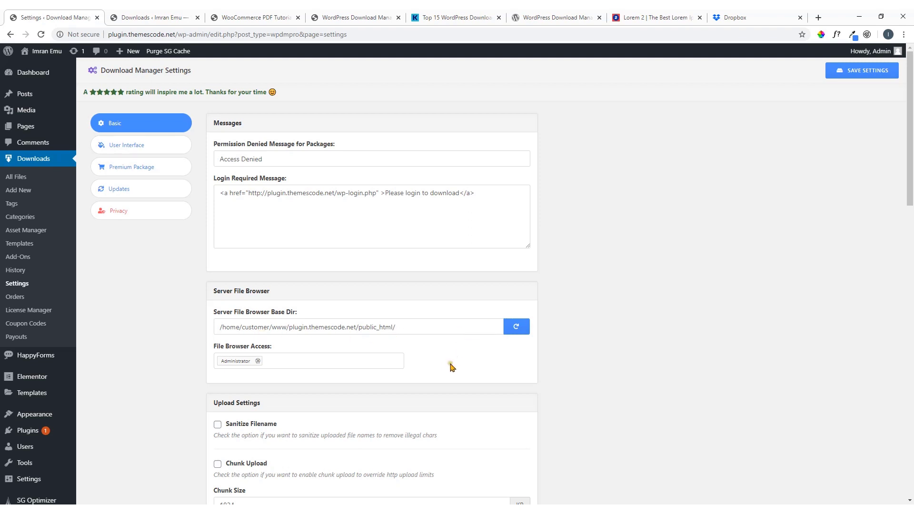
scroll(448, 362, "down", 4)
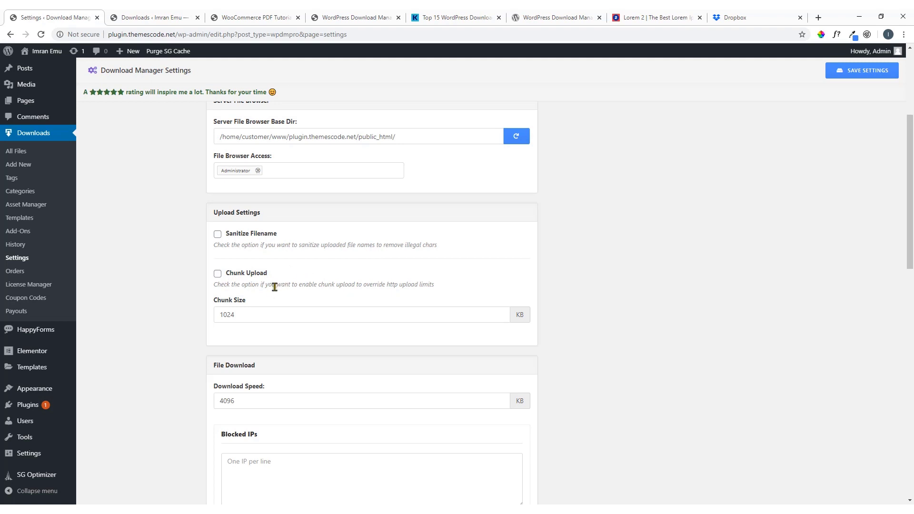
scroll(274, 287, "down", 3)
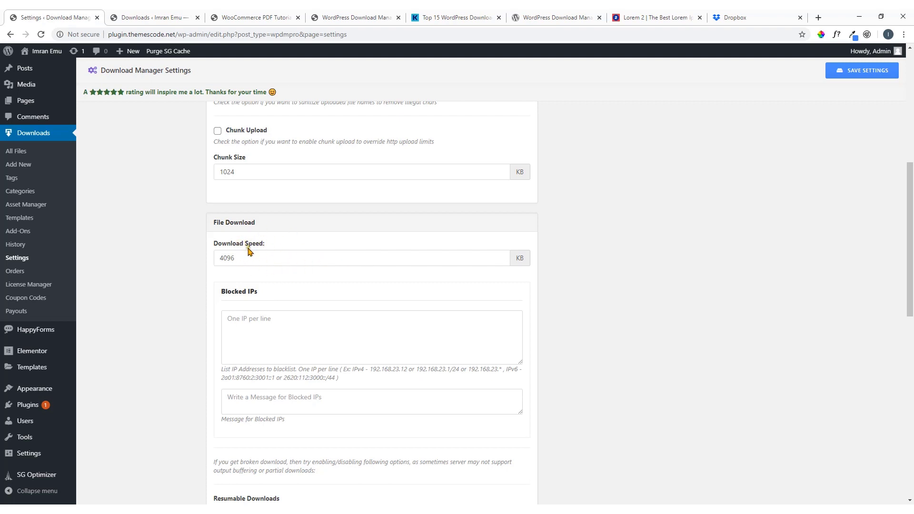
left_click(242, 321)
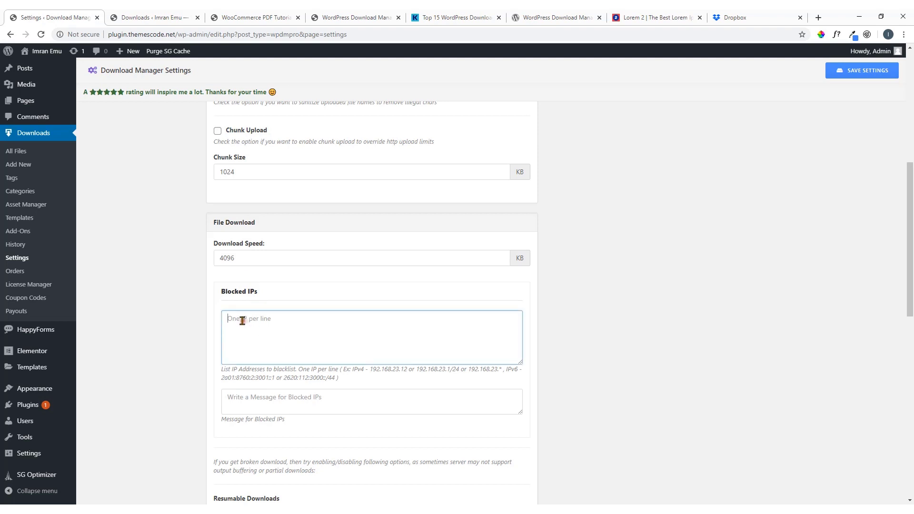
scroll(243, 320, "down", 4)
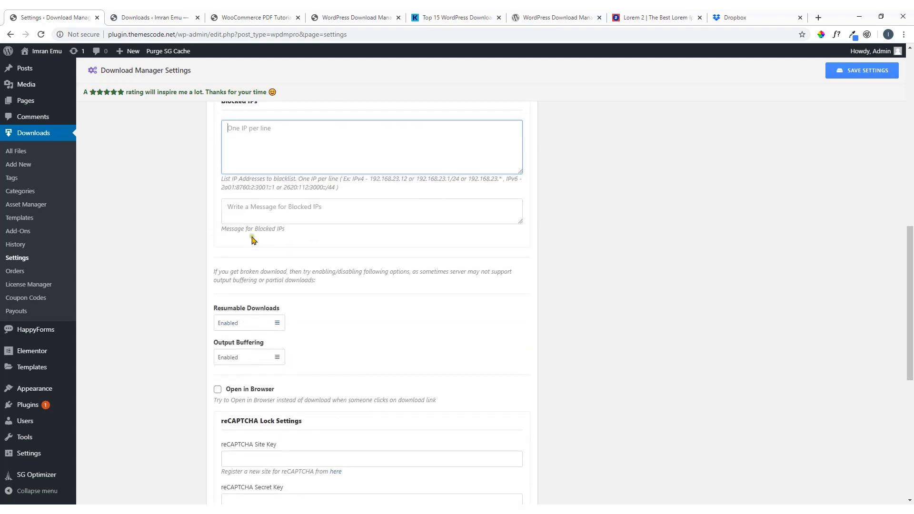
left_click(240, 210)
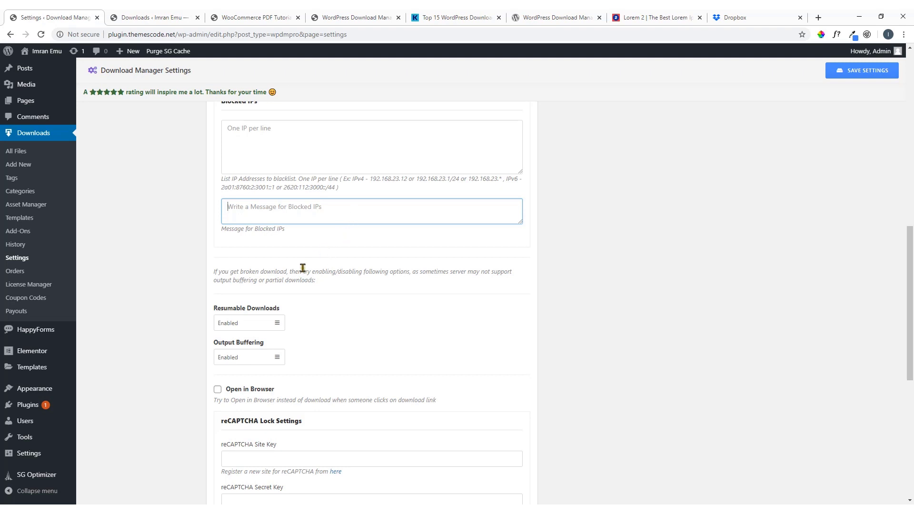
scroll(301, 267, "down", 2)
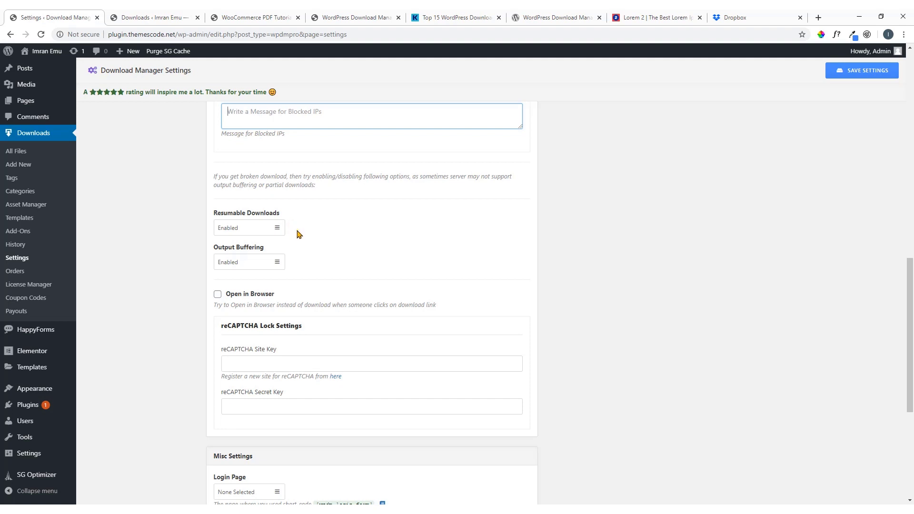
scroll(297, 237, "down", 3)
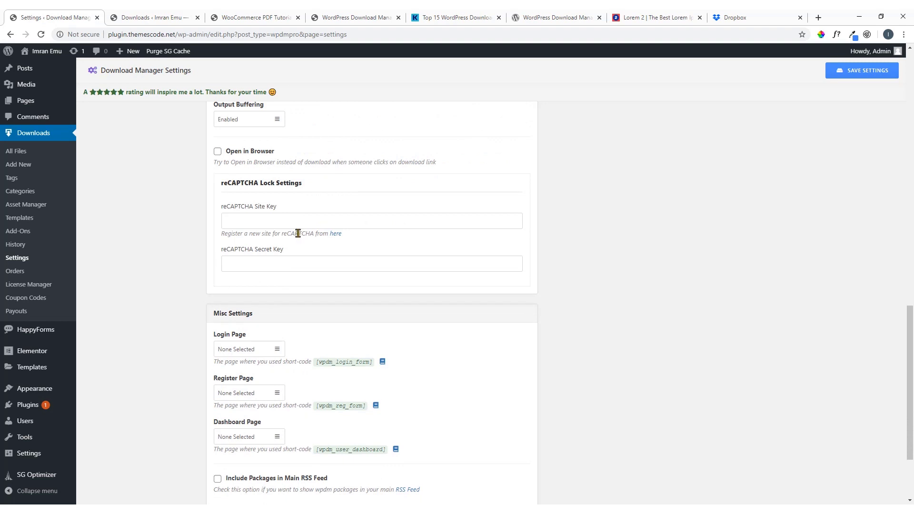
scroll(297, 233, "down", 2)
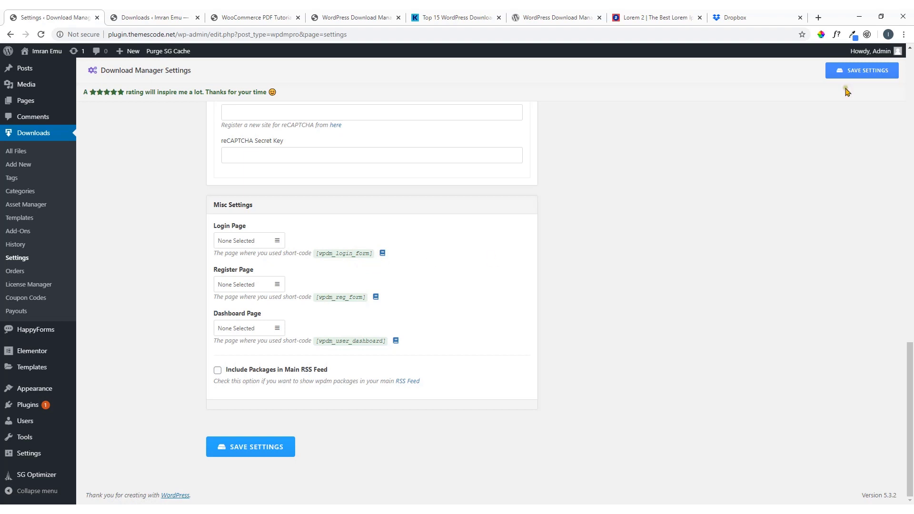
Step: Review the download manager's orders, and examine the new license form and its product search in the License Manager
left_click(16, 273)
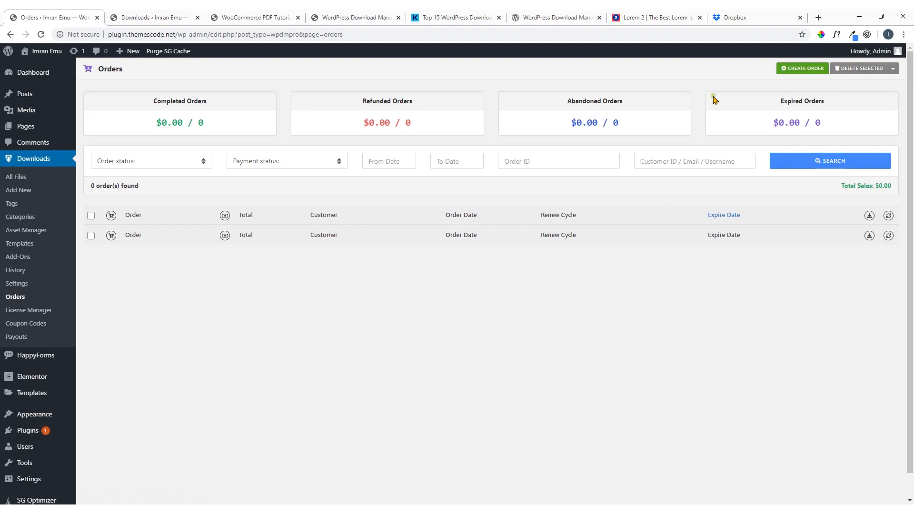
left_click(32, 325)
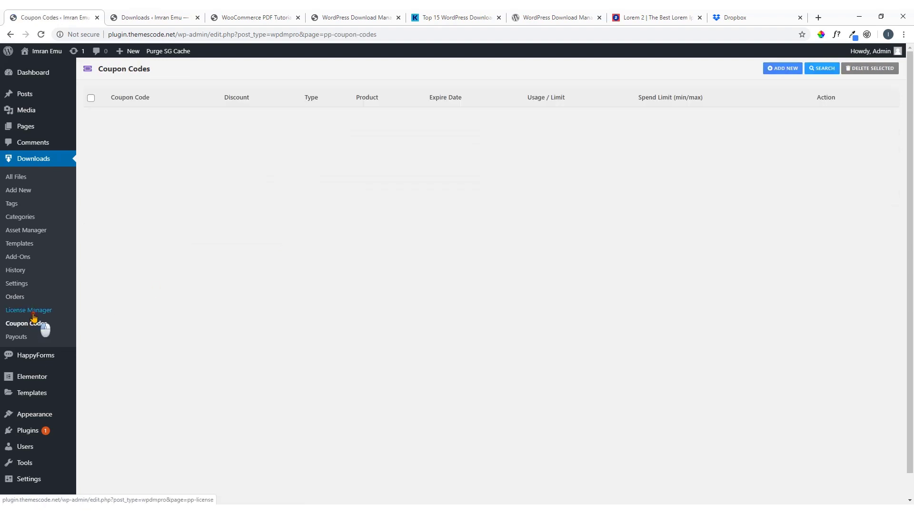
left_click(33, 312)
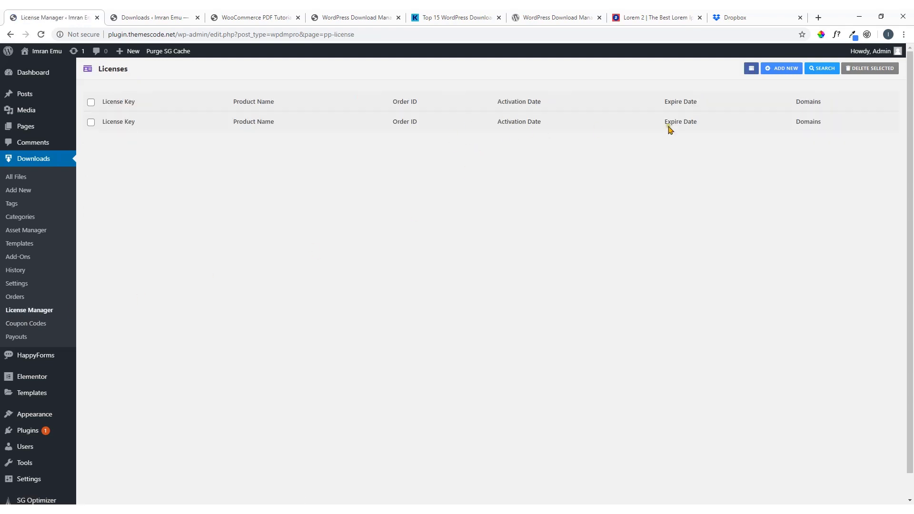
left_click(784, 72)
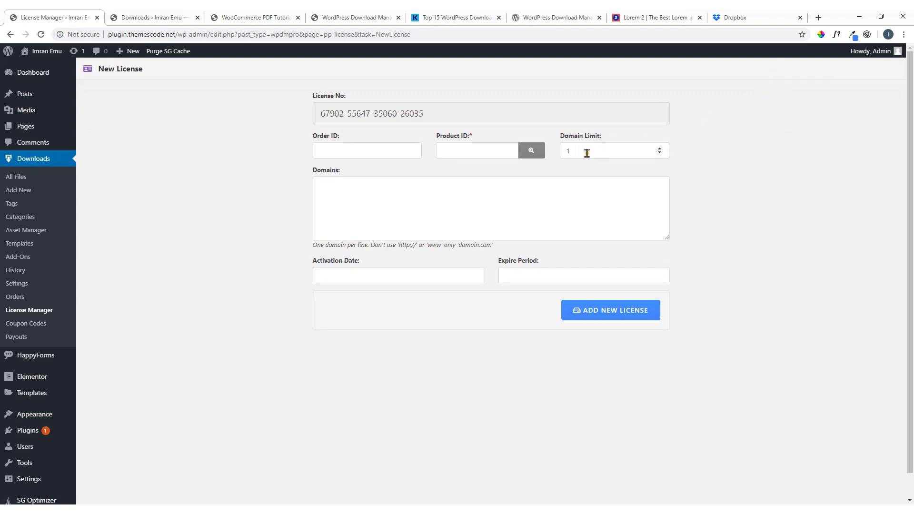
left_click(531, 150)
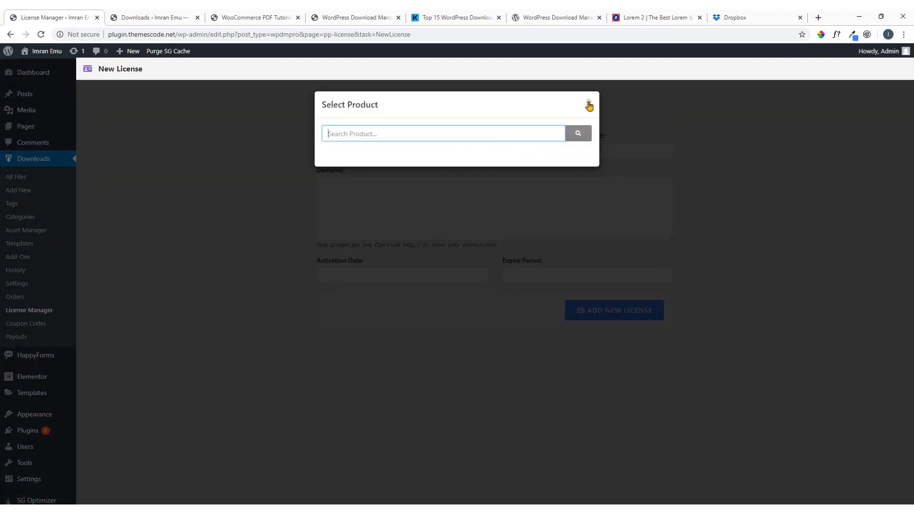
left_click(588, 103)
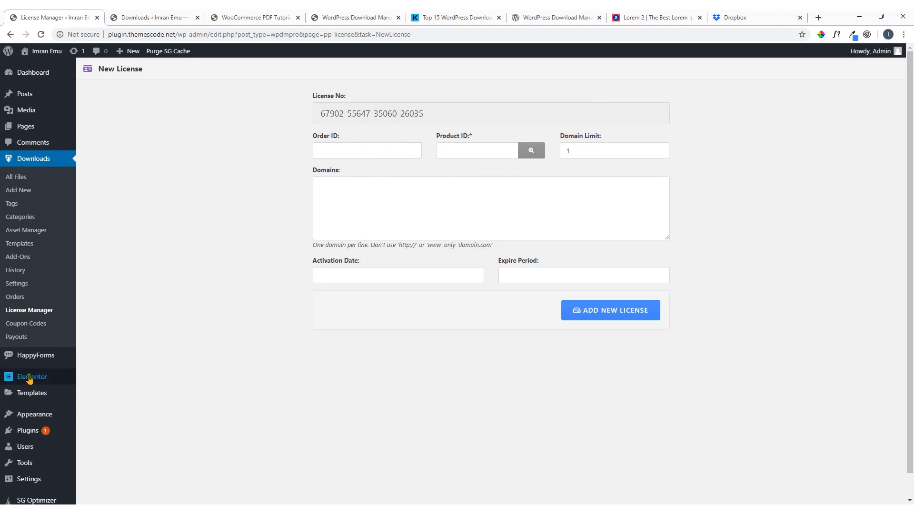
Step: Examine the new coupon code form, and view the commission and payout duration options in the payout settings
left_click(37, 327)
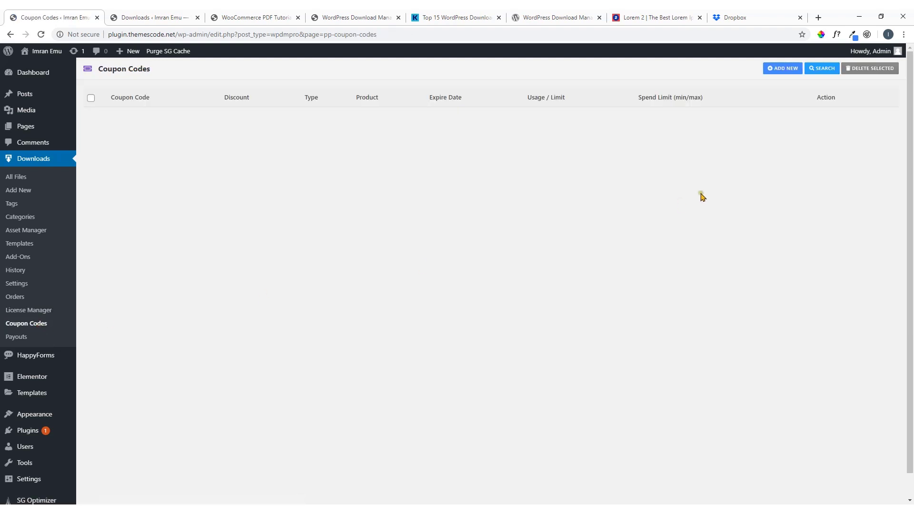
left_click(777, 70)
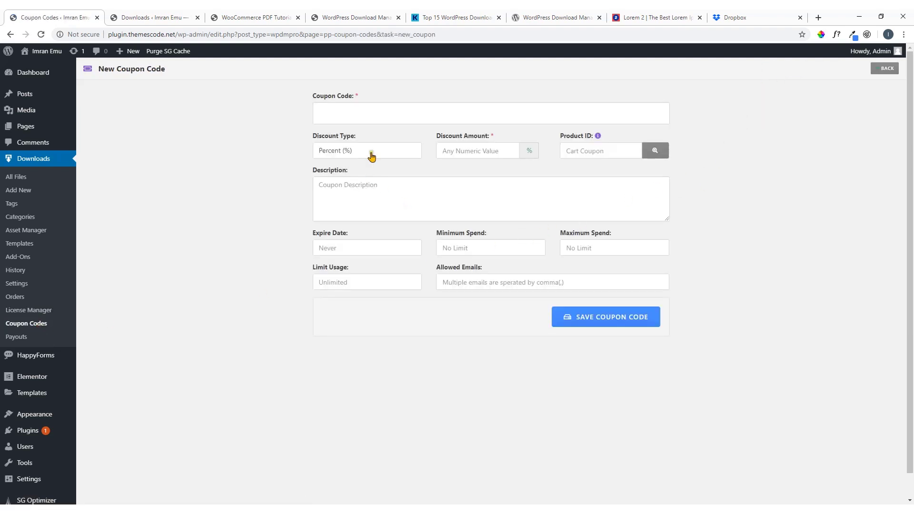
left_click(16, 337)
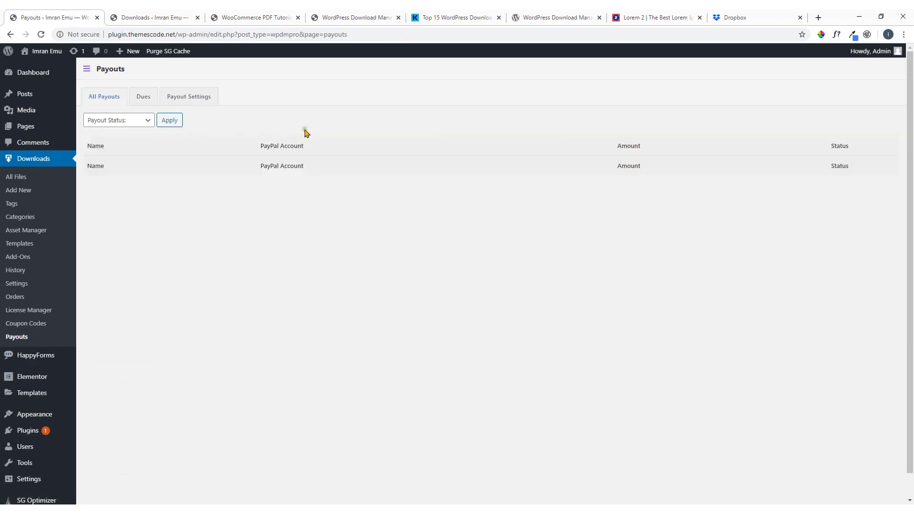
left_click(196, 101)
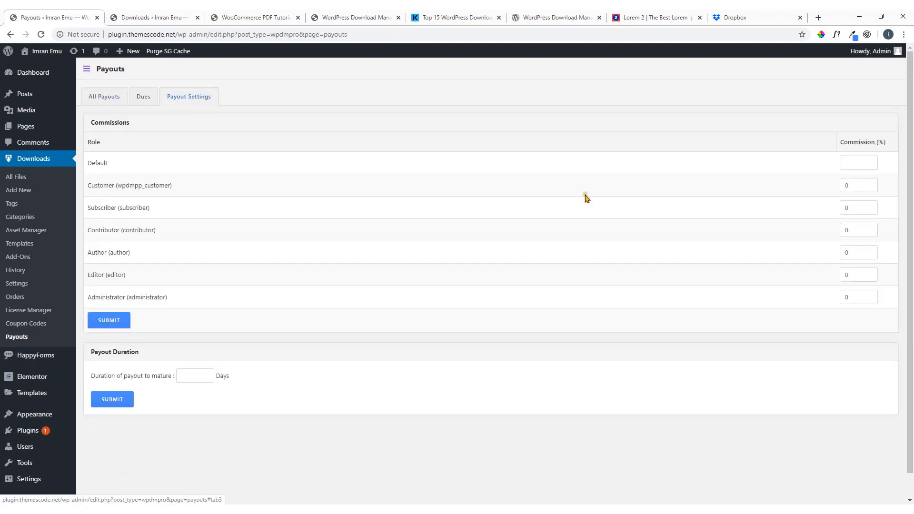